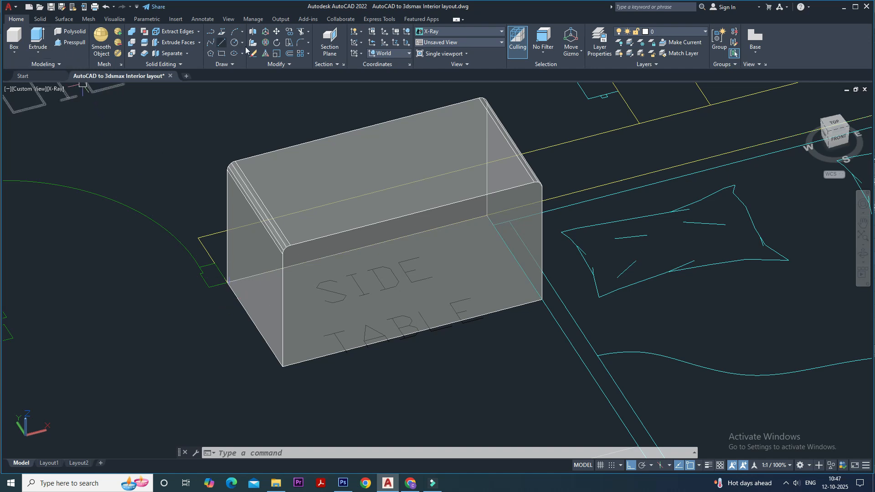
Offset the edges of the side table's front face inward by 1"
click(41, 19)
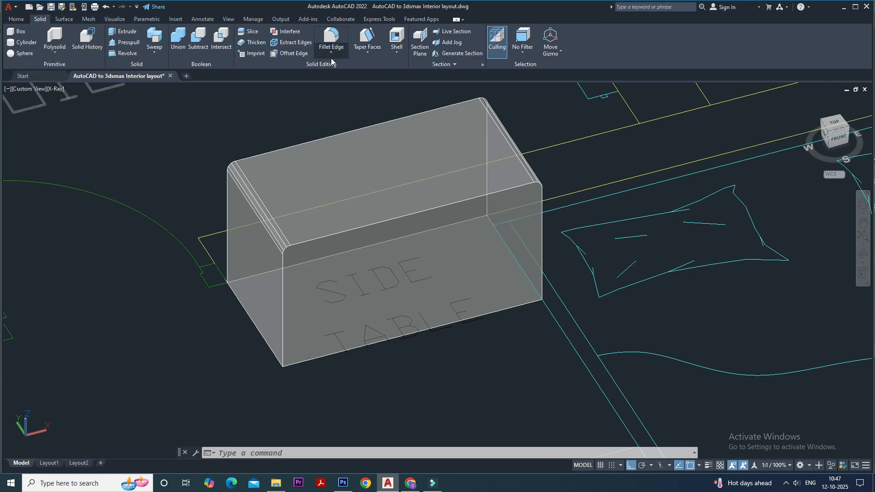
click(292, 54)
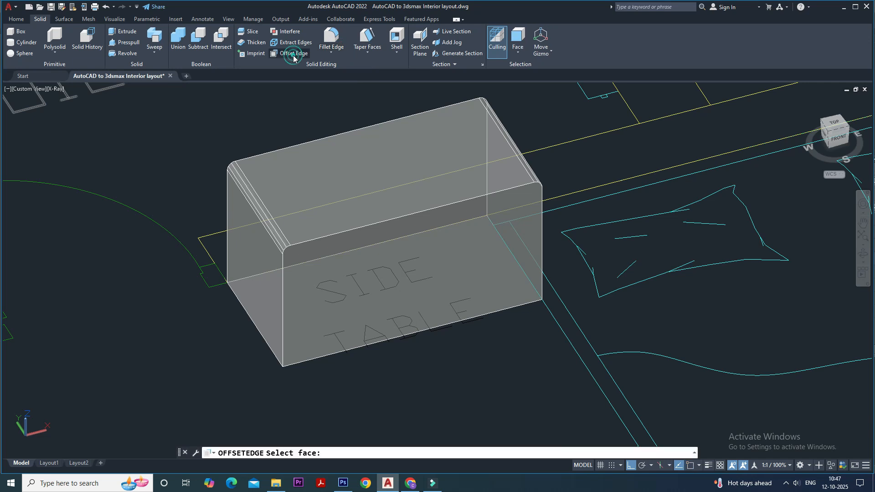
click(365, 276)
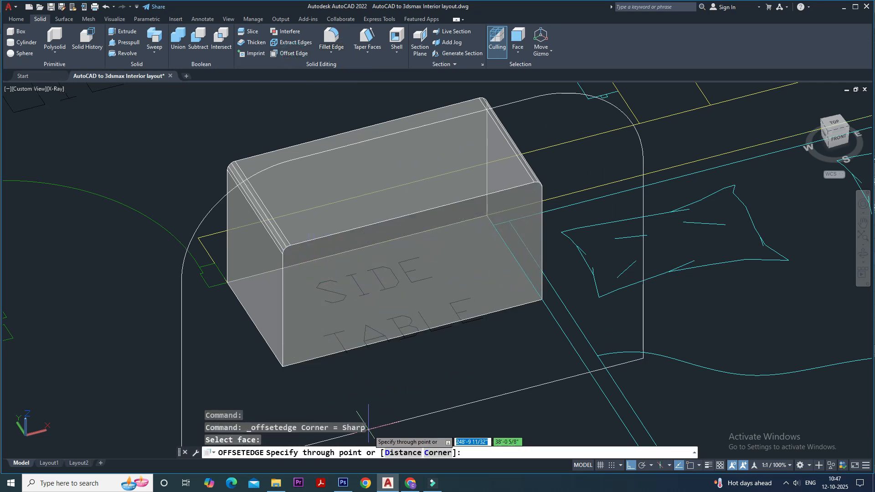
click(403, 453)
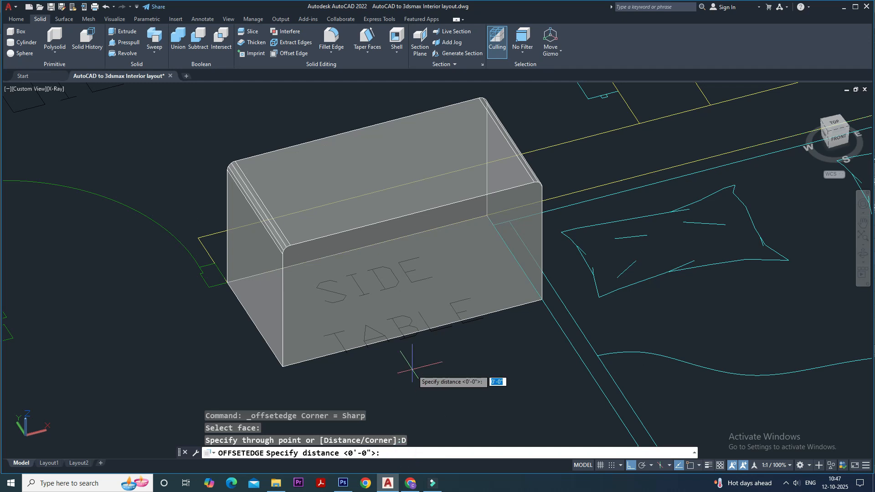
key(Return)
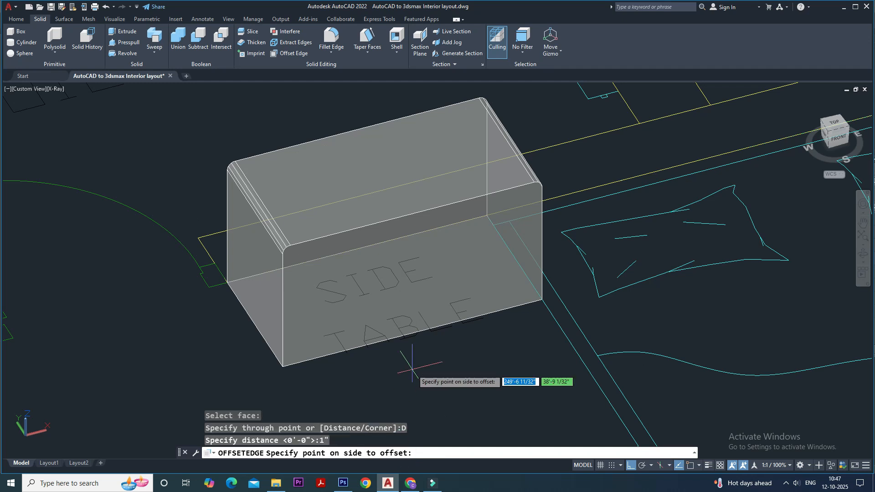
click(413, 374)
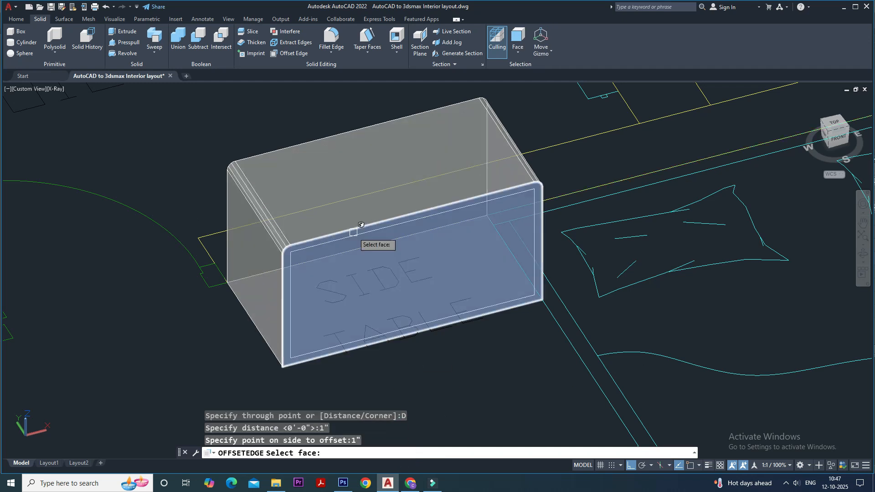
key(Escape)
Add a linear dimension along the side table's bottom depth edge, from the back corner to the front corner
middle_drag(370, 266, 374, 283)
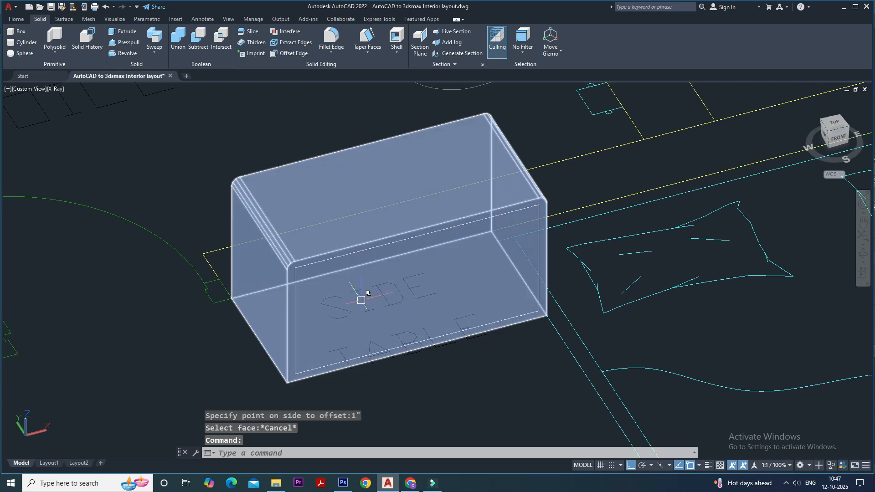
text(dli)
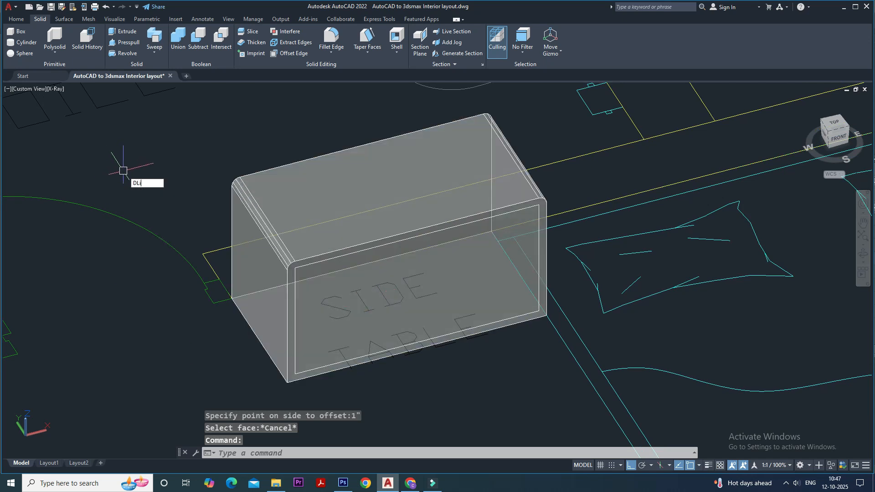
key(Return)
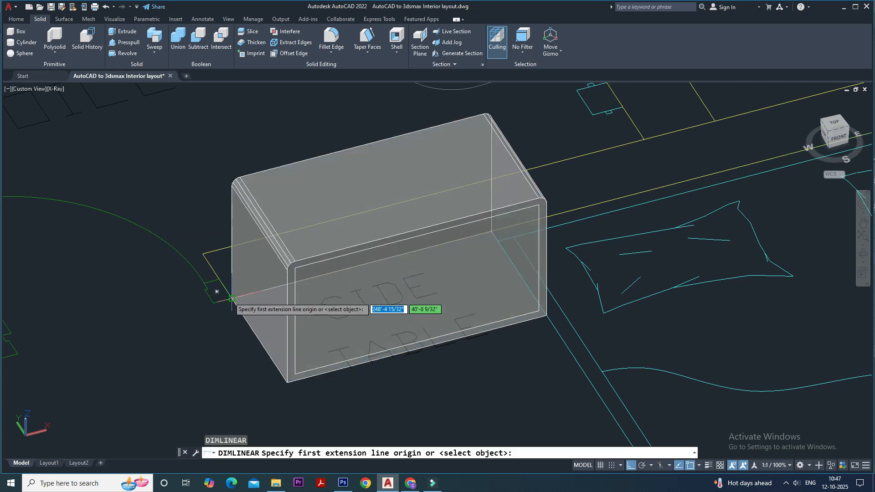
click(232, 298)
click(286, 383)
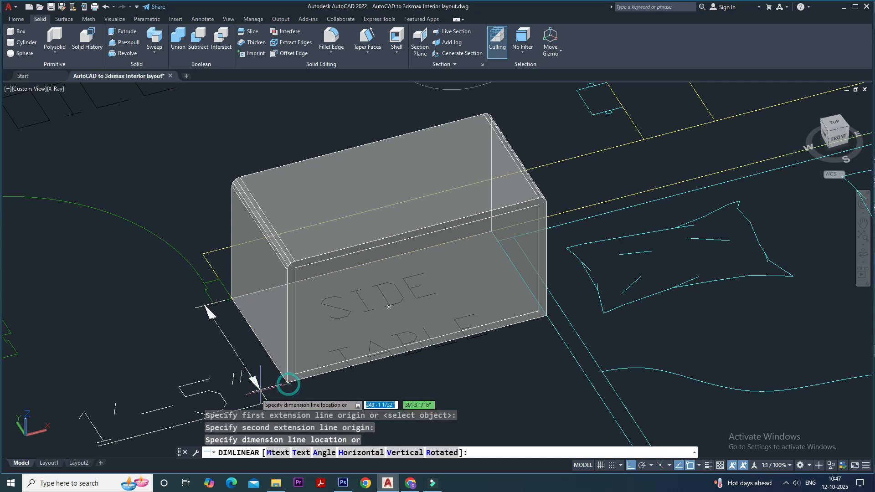
click(234, 391)
key(Escape)
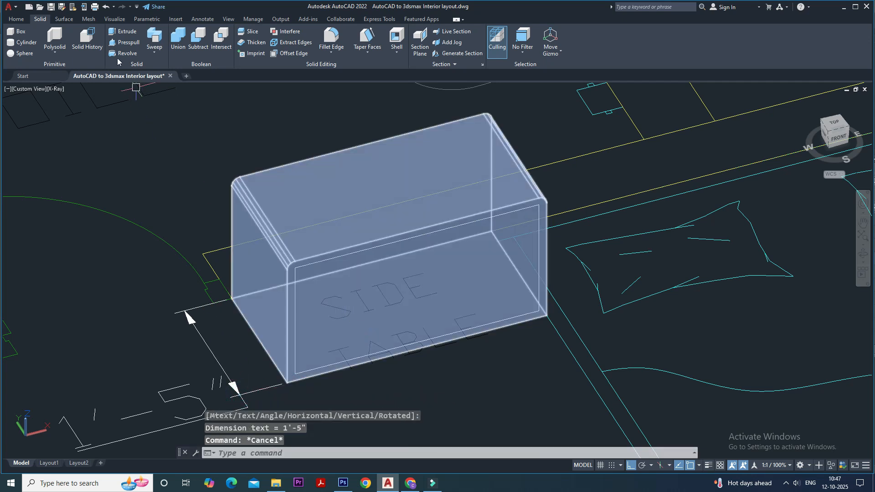
Presspull the inset area of the front face 1'4" into the side table to hollow it out
click(124, 42)
click(360, 301)
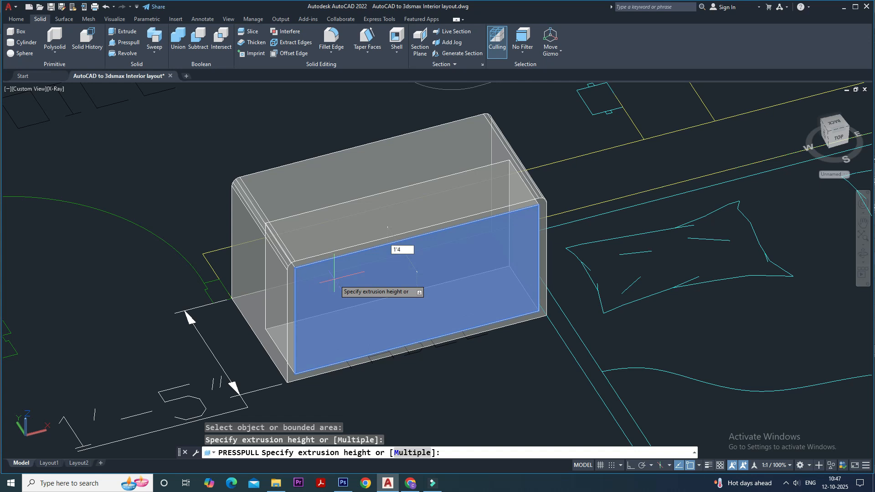
key(Return)
key(Escape)
key(Escape)
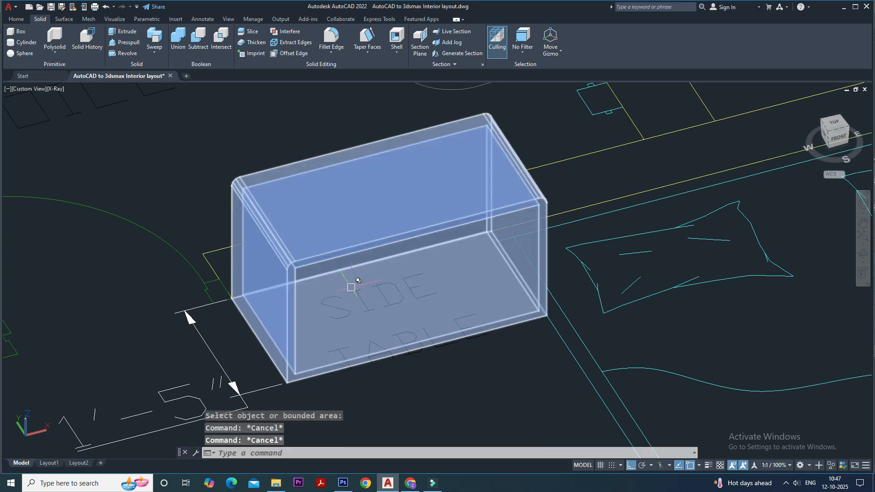
Switch the visual style to Shaded and view the hollowed side table from the front
key(Return)
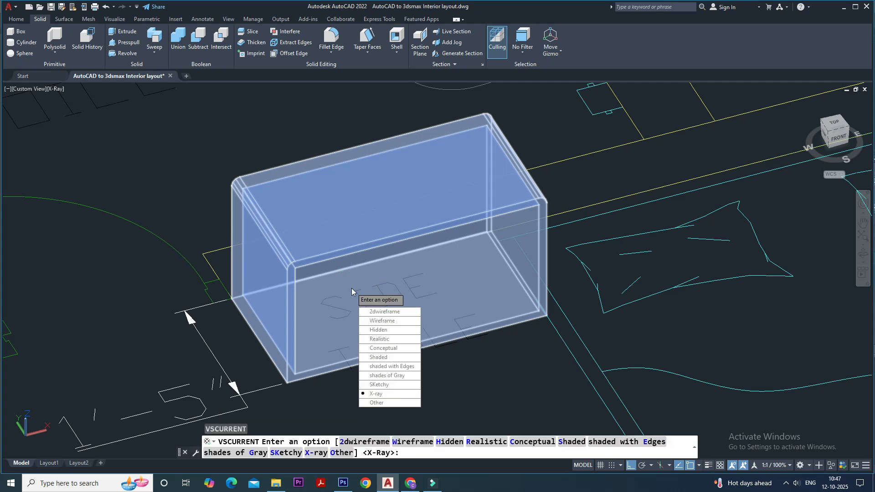
click(384, 359)
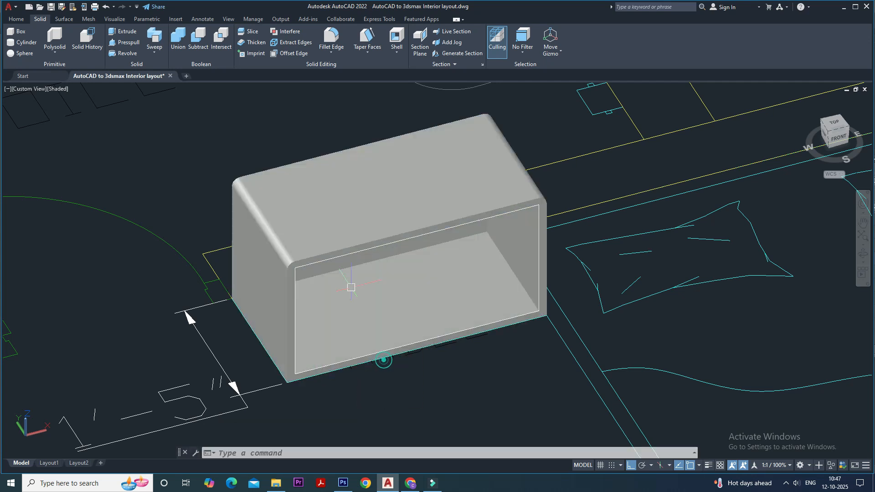
key(Escape)
shift+middle_drag(452, 281, 443, 261)
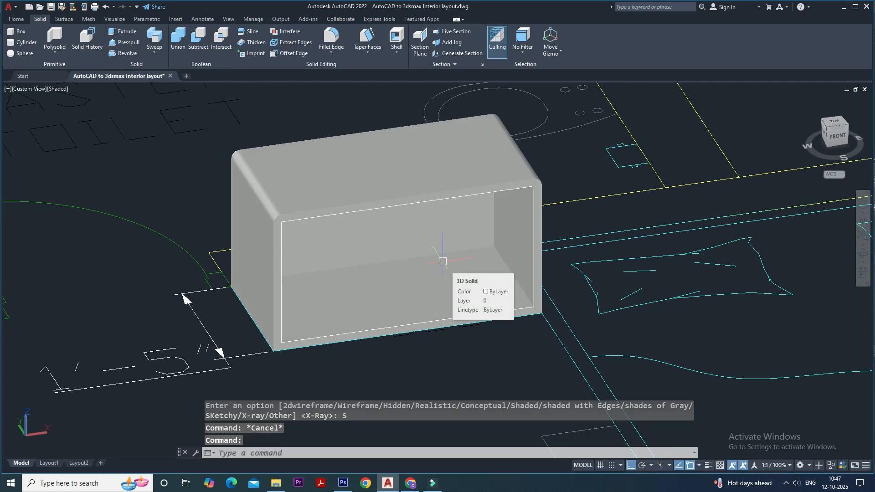
middle_drag(363, 180, 363, 220)
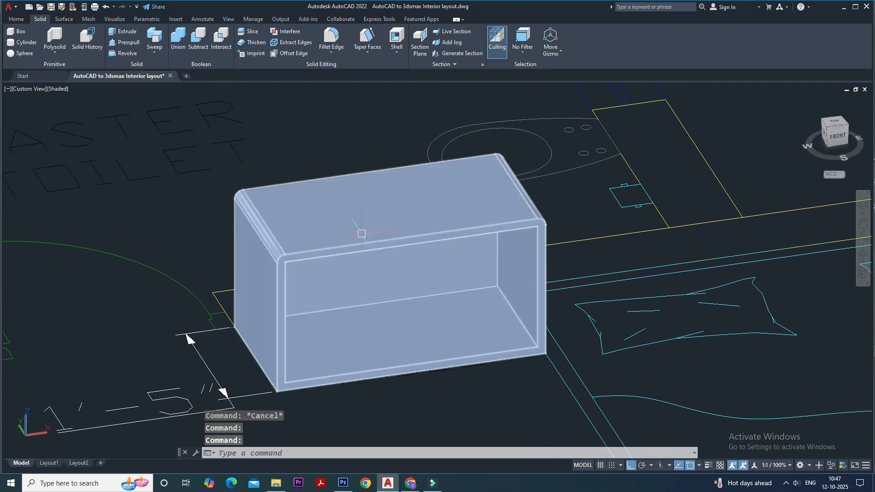
middle_drag(353, 285, 317, 254)
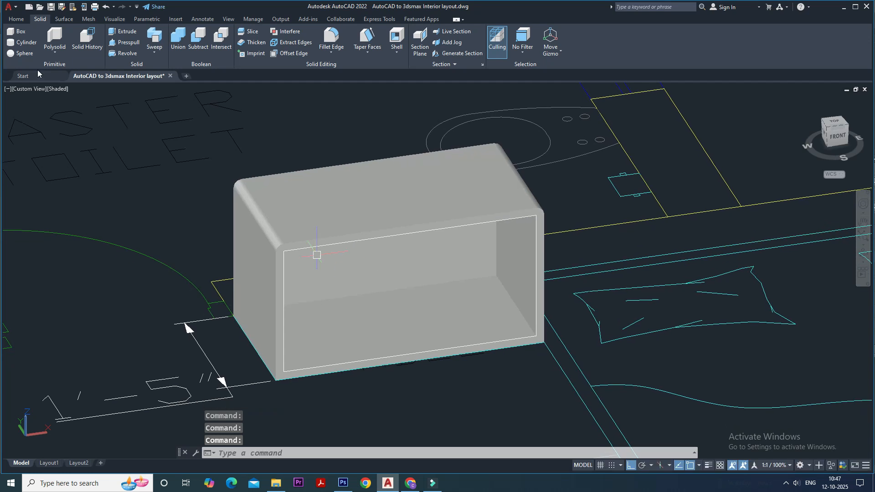
Draw a 6" high box on the opening's floor, from its back inner corner to the opposite front corner
click(19, 33)
scroll(384, 316, down, 2)
shift+middle_drag(384, 316, 339, 317)
scroll(286, 300, up, 3)
mouse_move(287, 297)
shift+middle_down()
mouse_move(294, 298)
mouse_move(274, 299)
shift+middle_up()
click(224, 263)
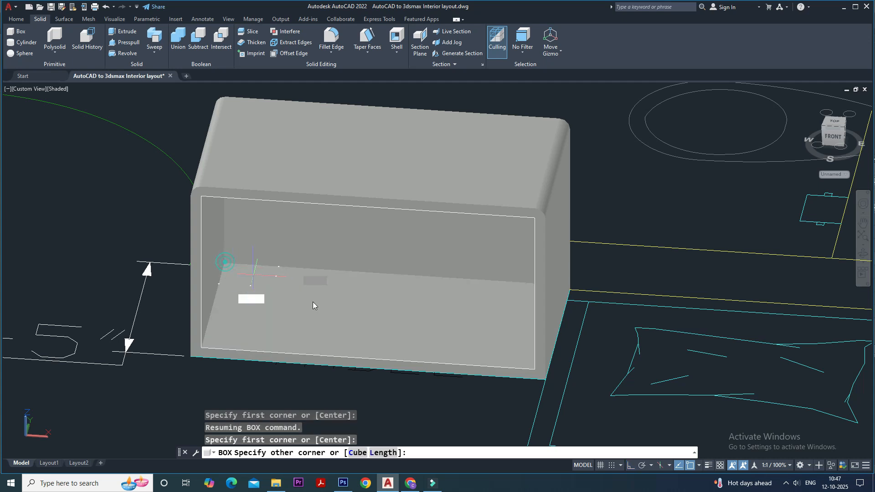
click(535, 369)
text(6)
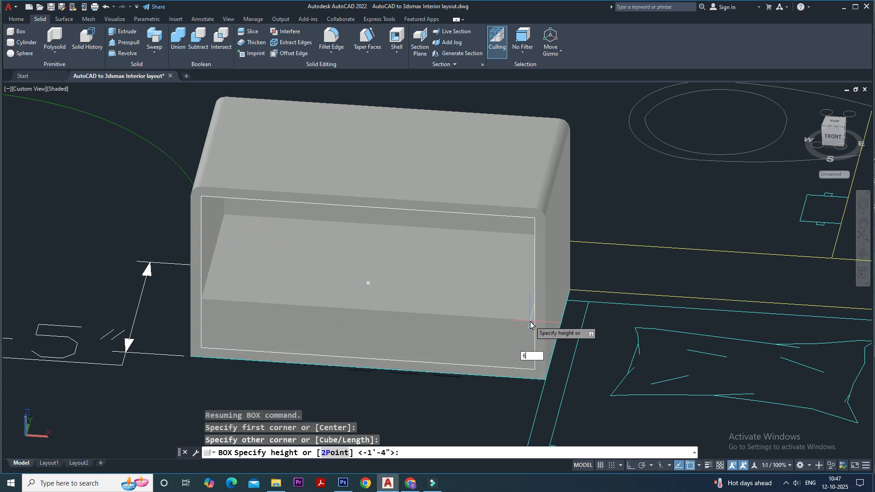
text(")
key(Return)
shift+middle_drag(393, 281, 441, 264)
key(Escape)
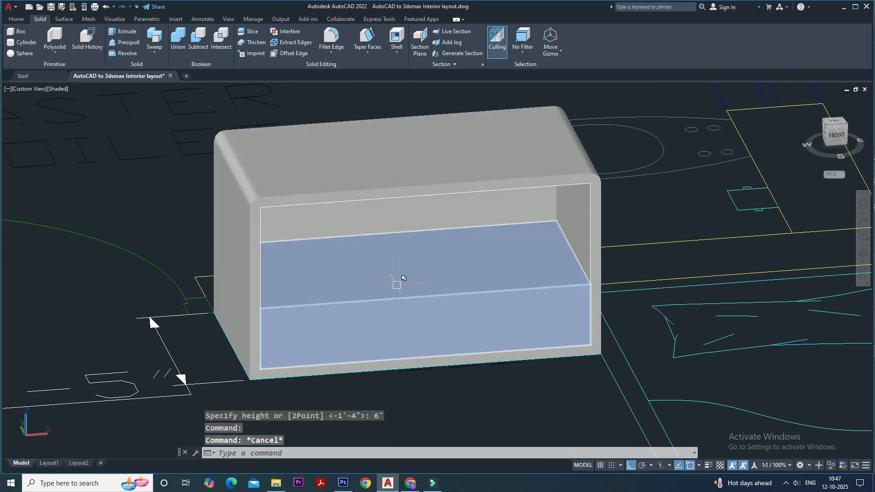
Move the drawer box straight up inside the opening from its top front corner, leaving a gap above the floor
click(396, 285)
text(m)
key(Return)
click(260, 309)
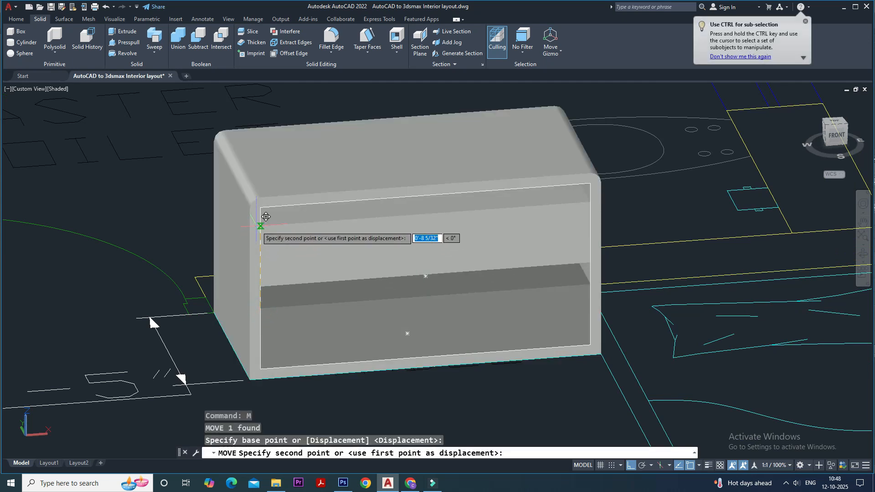
click(260, 273)
key(Escape)
shift+middle_drag(402, 235, 402, 241)
Offset the edges of the drawer box's top face inward by 1"
click(402, 240)
click(402, 237)
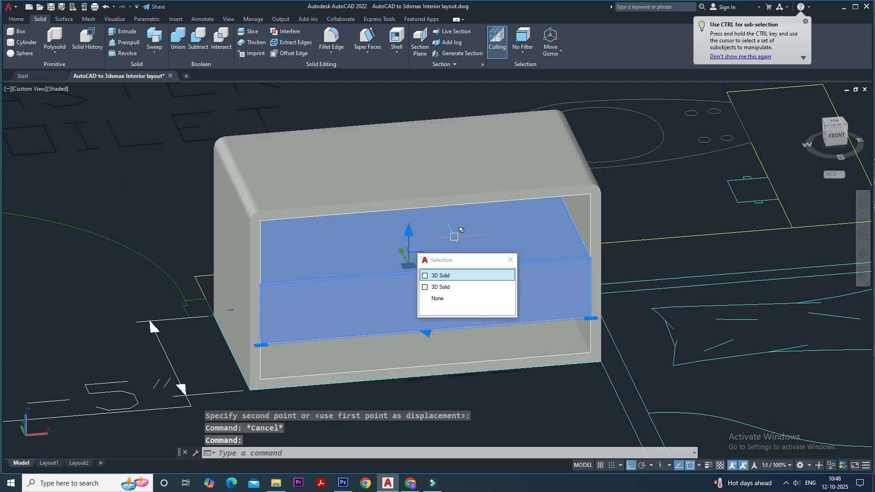
click(438, 298)
click(289, 54)
click(338, 225)
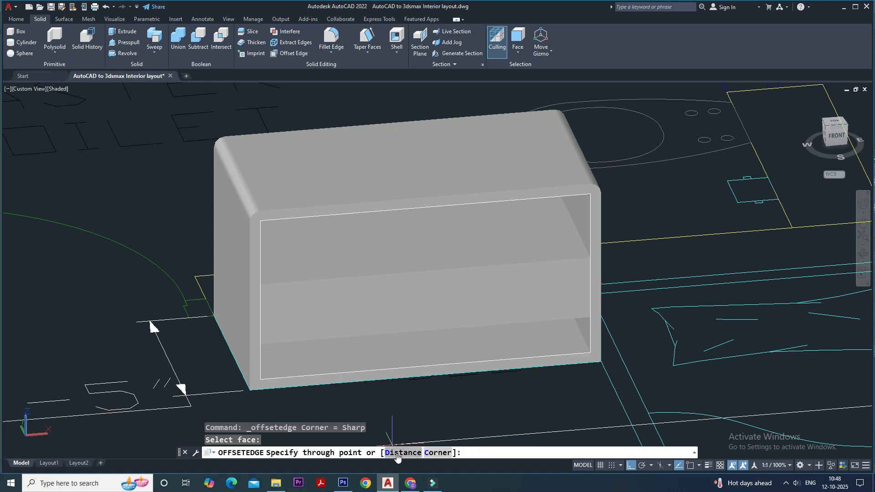
click(397, 454)
key(Return)
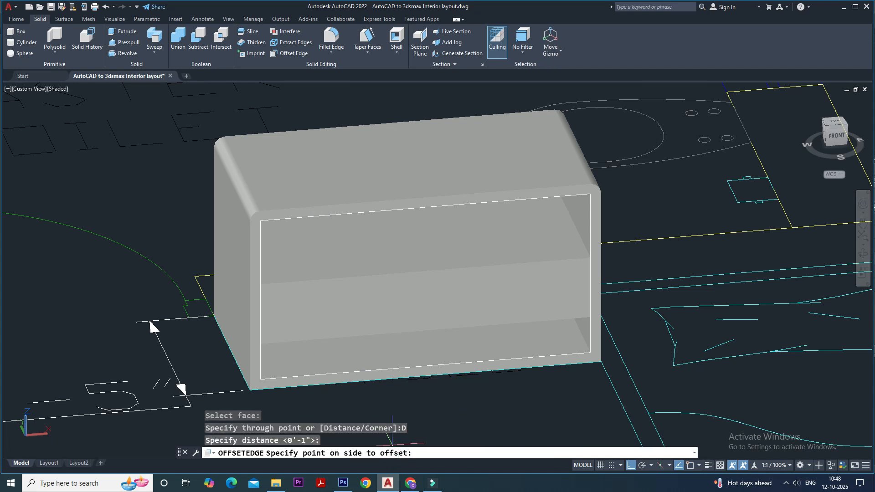
key(Return)
key(Escape)
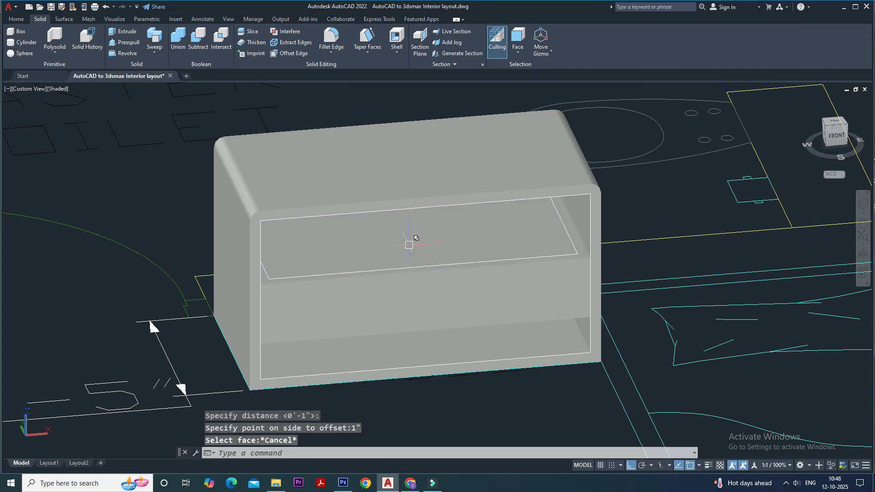
Presspull the inset area of the drawer box's top face downward to hollow out the drawer
click(124, 42)
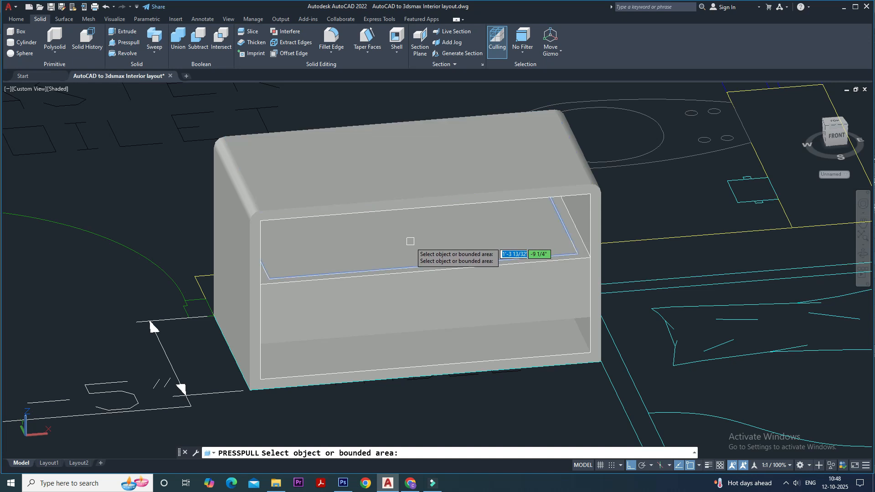
click(410, 244)
key(Return)
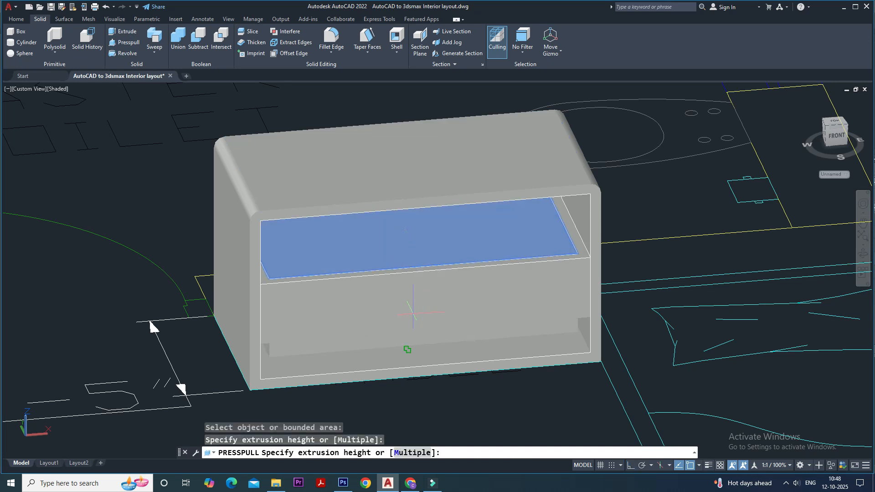
key(Escape)
Move the hollowed drawer up from its top front corner to the opening's upper front corner
shift+middle_drag(404, 286, 372, 276)
middle_drag(371, 276, 442, 299)
click(271, 256)
key(Escape)
click(314, 254)
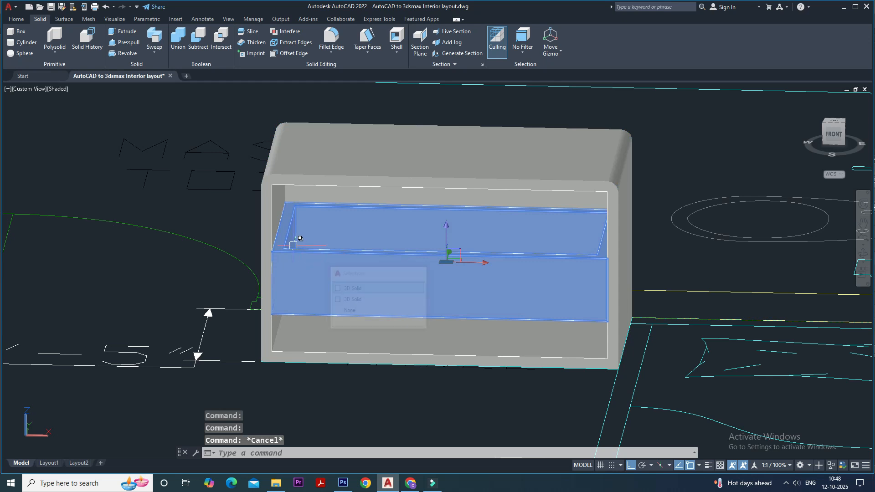
middle_drag(286, 254, 297, 273)
text(M)
key(Return)
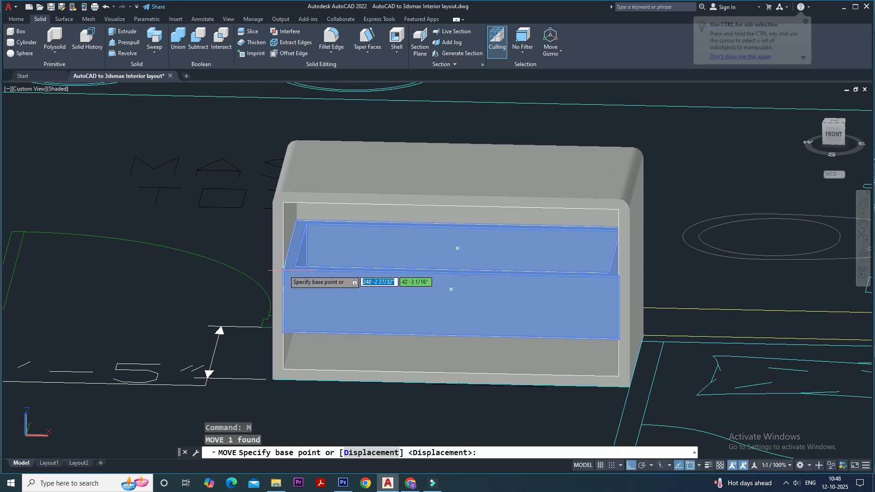
click(284, 270)
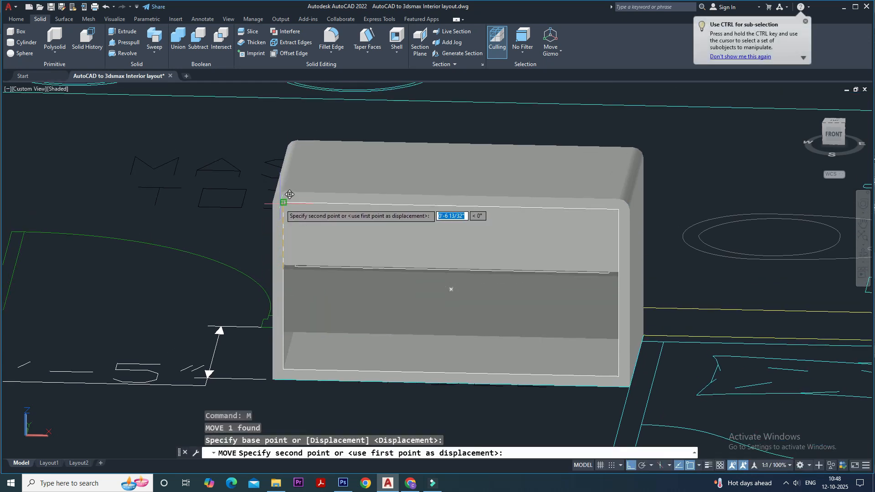
key(Escape)
Delete the leftover offset polyline outline visible inside the opening at the drawer's lower edge
shift+middle_drag(463, 274, 486, 187)
key(Escape)
click(490, 241)
key(Escape)
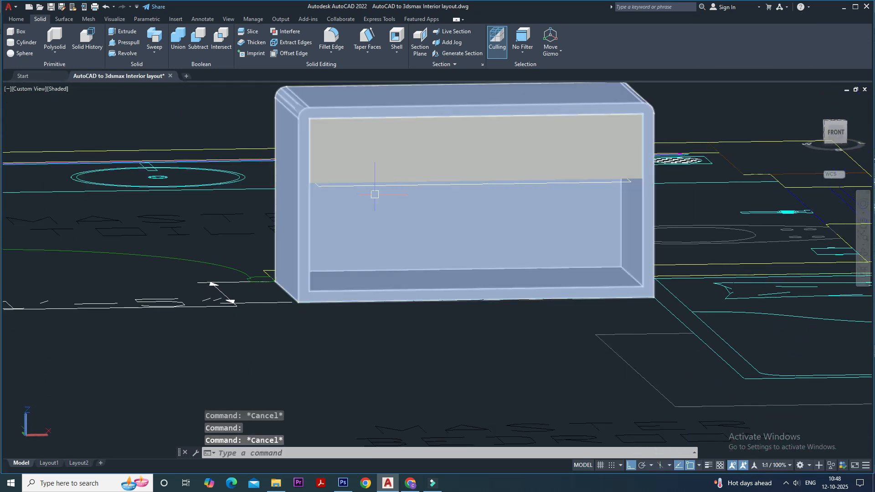
scroll(342, 185, up, 3)
click(337, 181)
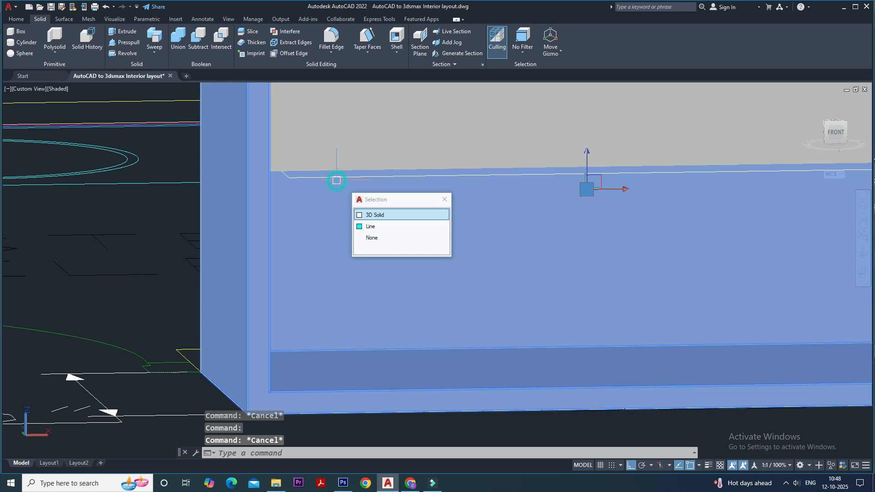
click(381, 227)
click(328, 178)
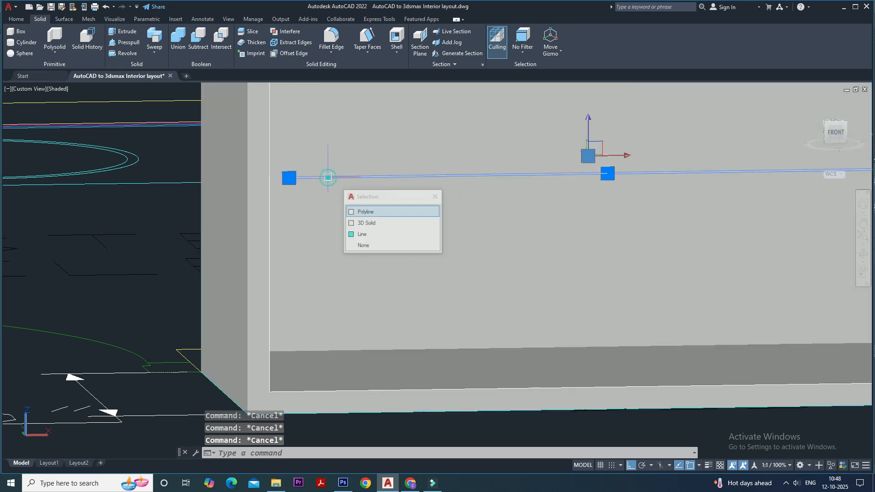
click(393, 212)
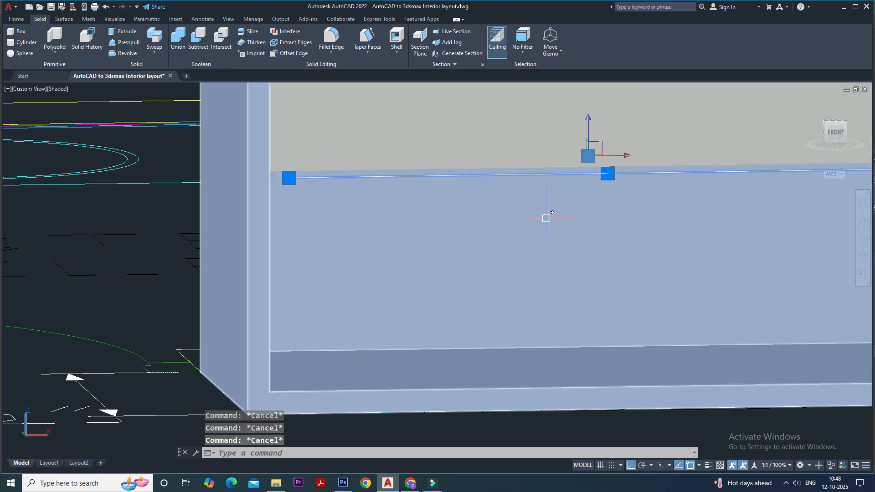
key(Delete)
scroll(524, 260, down, 6)
middle_drag(577, 321, 466, 214)
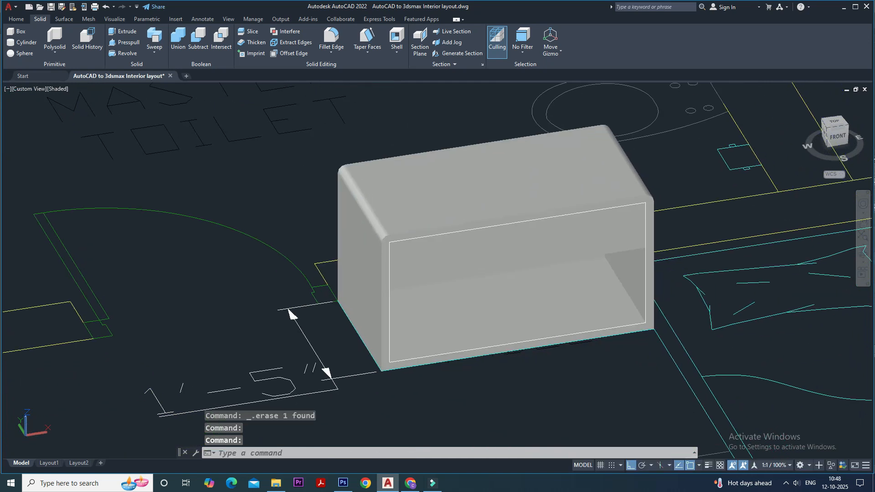
Try to presspull the inner floor of the table body downward
scroll(464, 213, down, 2)
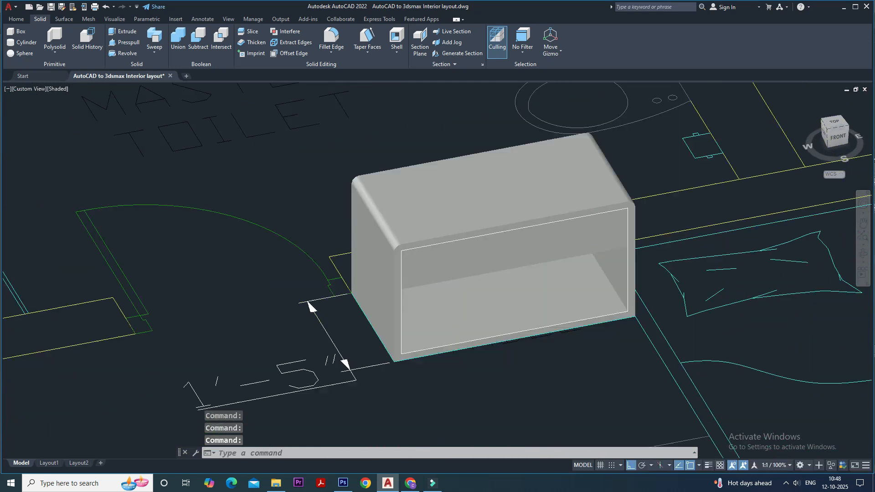
scroll(474, 262, up, 2)
scroll(464, 264, down, 2)
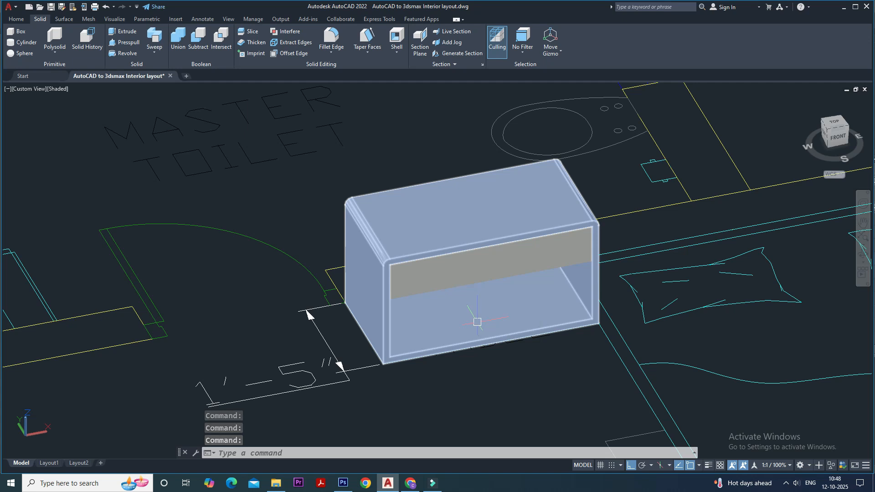
shift+middle_drag(459, 319, 436, 315)
scroll(433, 296, up, 2)
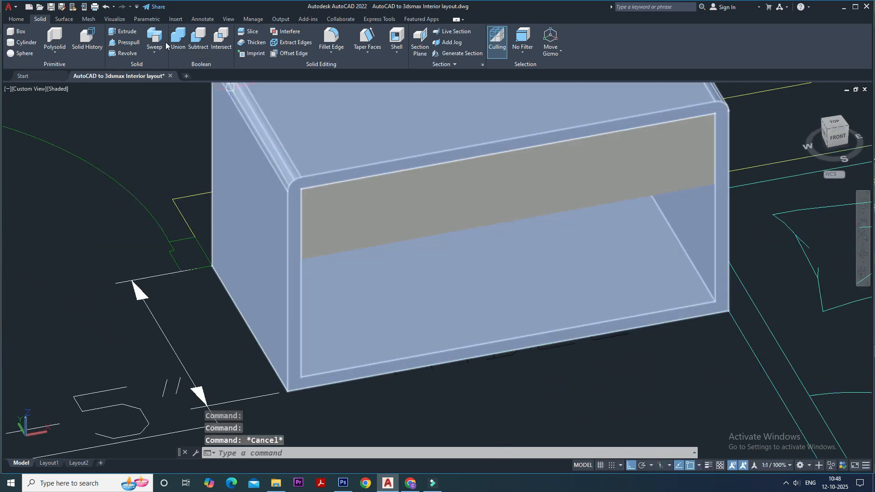
click(130, 42)
click(461, 328)
click(465, 401)
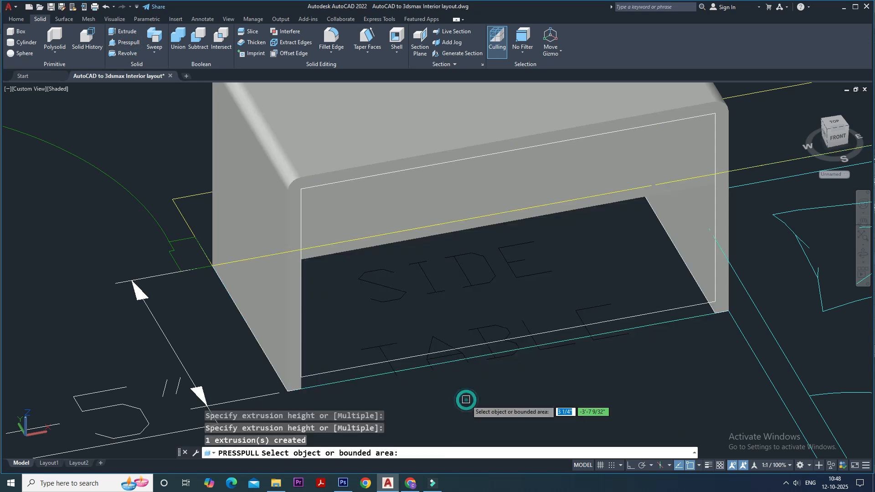
shift+middle_drag(485, 292, 484, 267)
key(Return)
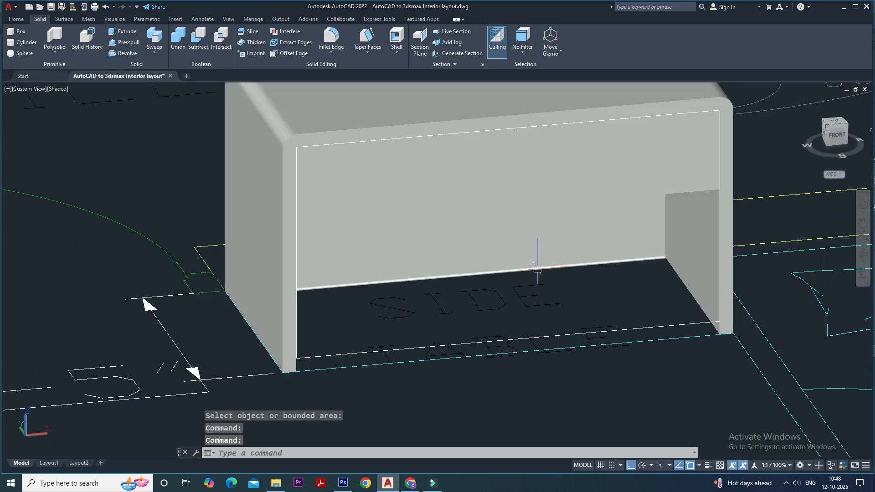
Undo the presspull on the table body's floor
key(ctrl+z)
key(ctrl+z)
key(ctrl+z)
key(ctrl+z)
Create a 1" high box covering the opening's floor, from its back corner to the diagonally opposite front corner
shift+middle_drag(524, 289, 428, 300)
key(Escape)
click(18, 31)
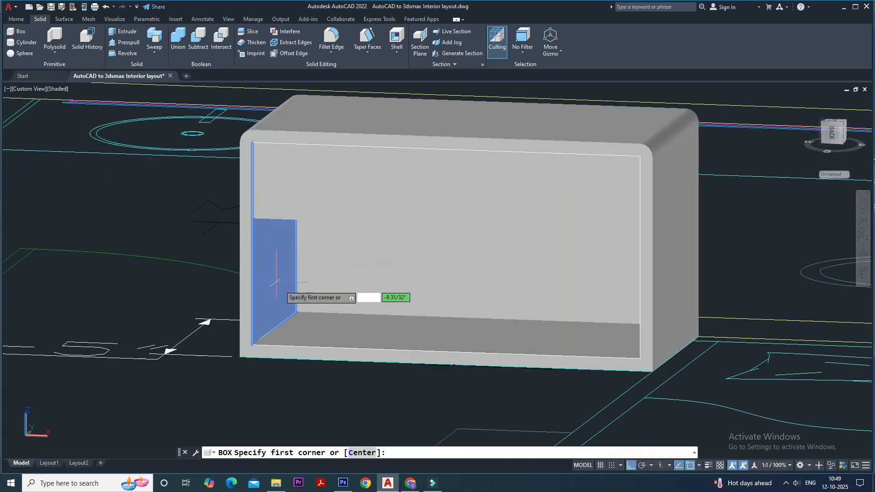
shift+middle_drag(295, 312, 387, 245)
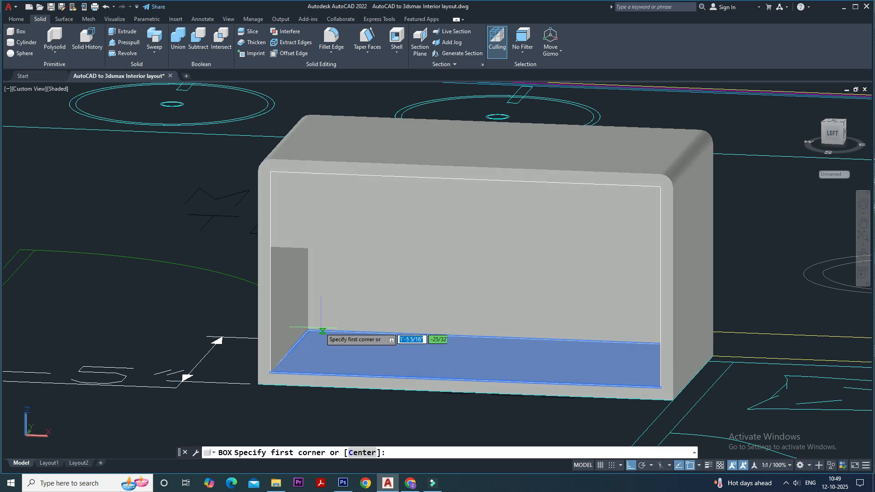
click(308, 330)
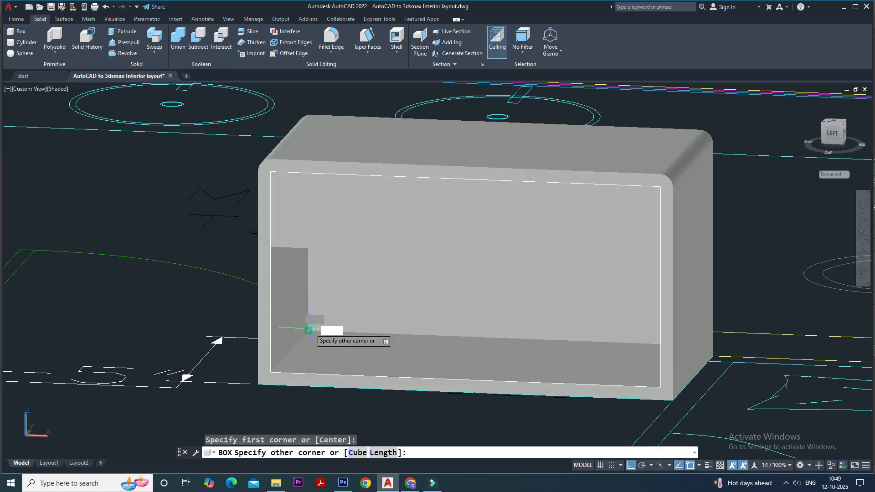
click(660, 388)
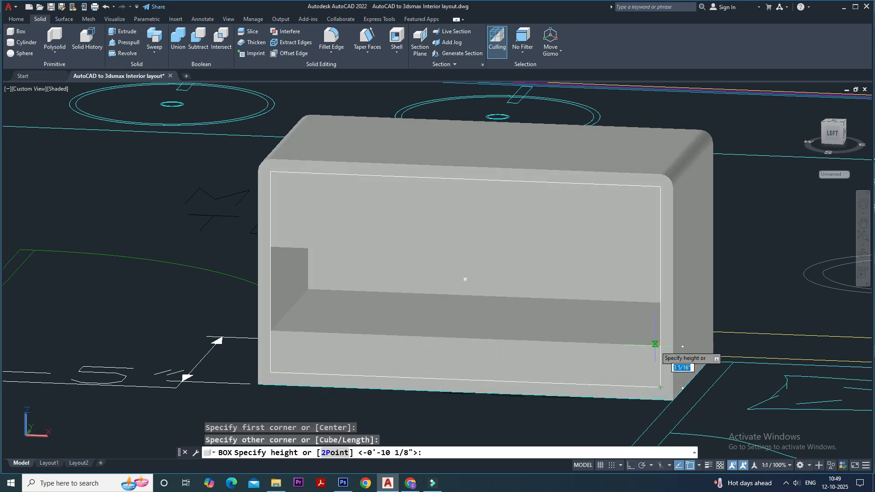
text(1)
key(Return)
key(Escape)
Move the 1" panel straight up from its top front corner to the drawer's lower front corner
click(318, 349)
text(m)
key(Return)
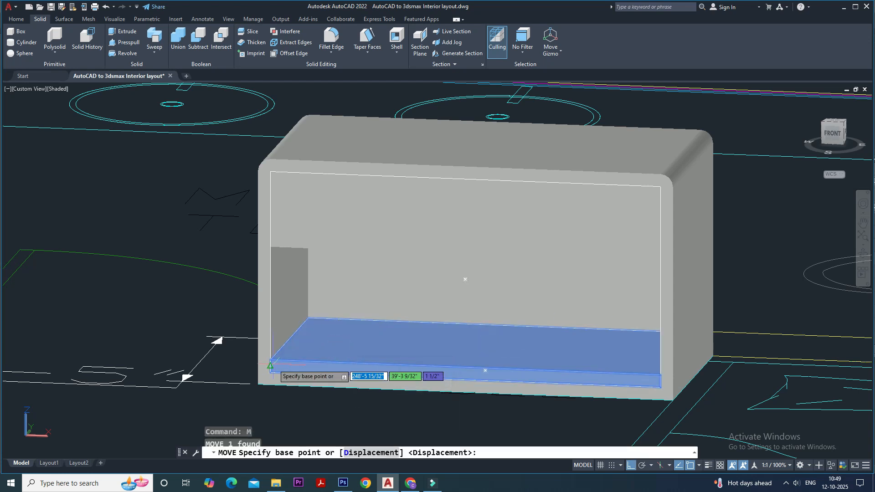
click(269, 360)
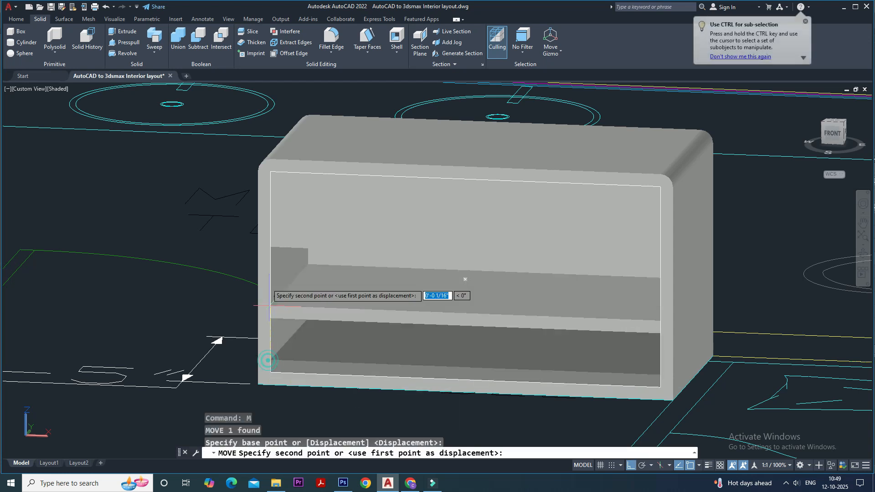
click(268, 250)
shift+middle_drag(451, 269, 499, 248)
key(Escape)
scroll(497, 273, up, 2)
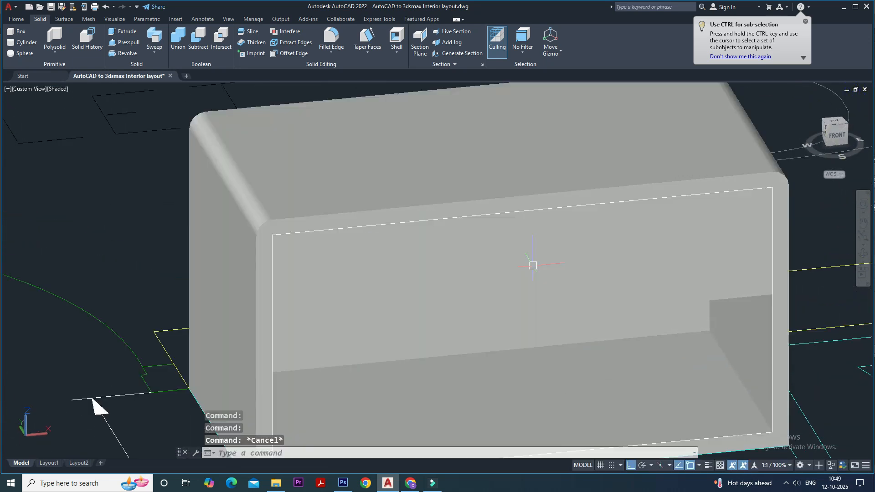
Check the side table reference images in Photoshop, return to AutoCAD and isolate the drawer solid
click(343, 483)
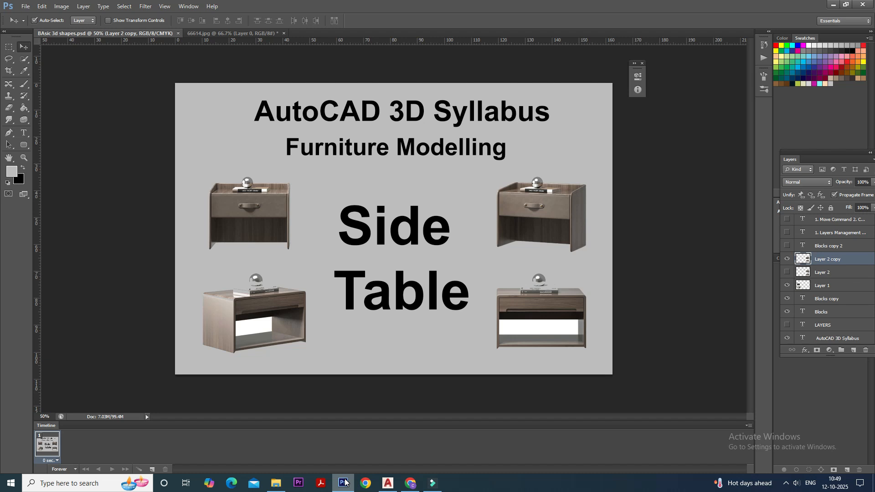
click(388, 483)
click(462, 292)
key(Escape)
shift+middle_drag(476, 278, 470, 287)
click(468, 292)
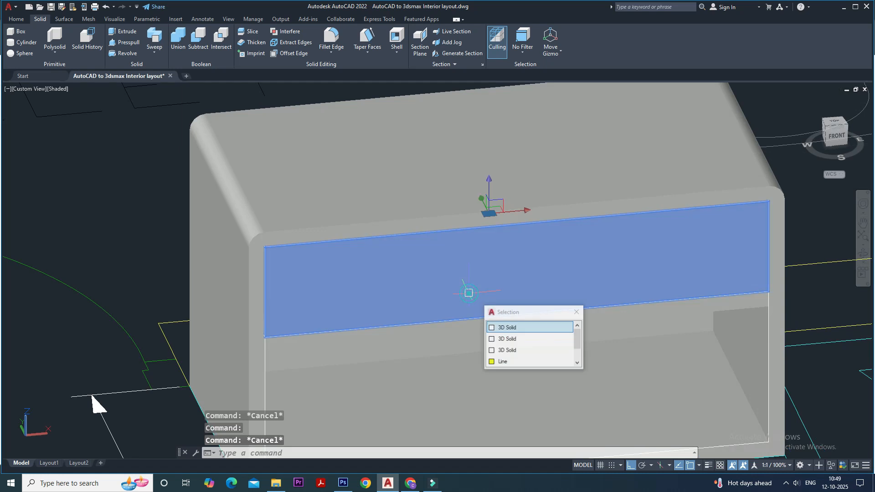
right_click(469, 294)
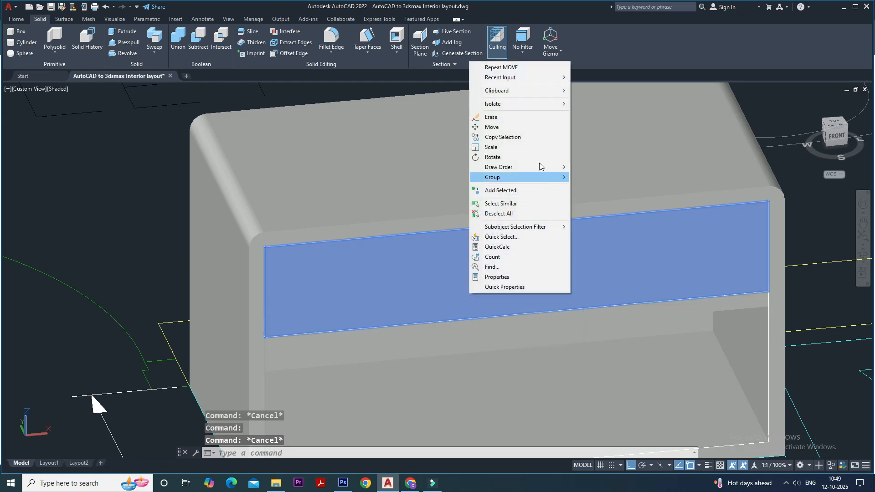
mouse_move(541, 108)
click(588, 103)
Set the visual style to Conceptual for the isolated drawer
shift+middle_drag(444, 290, 437, 303)
text(vs)
key(Return)
text(c)
key(Return)
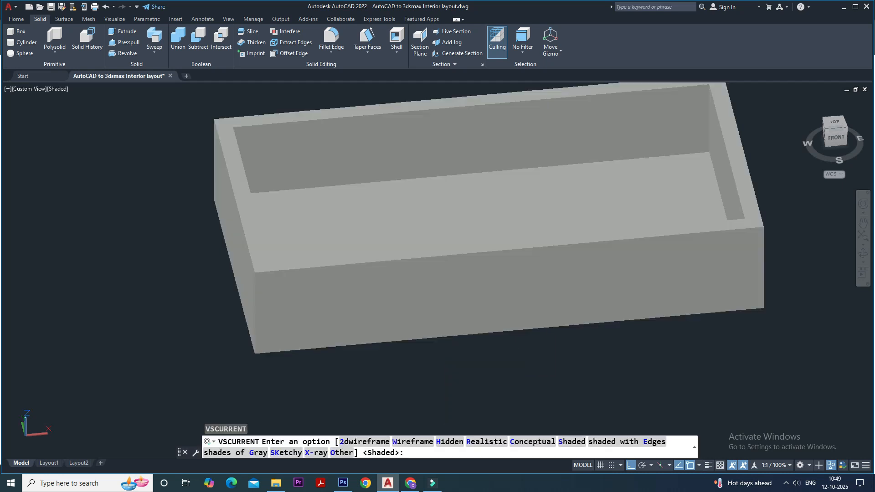
key(Escape)
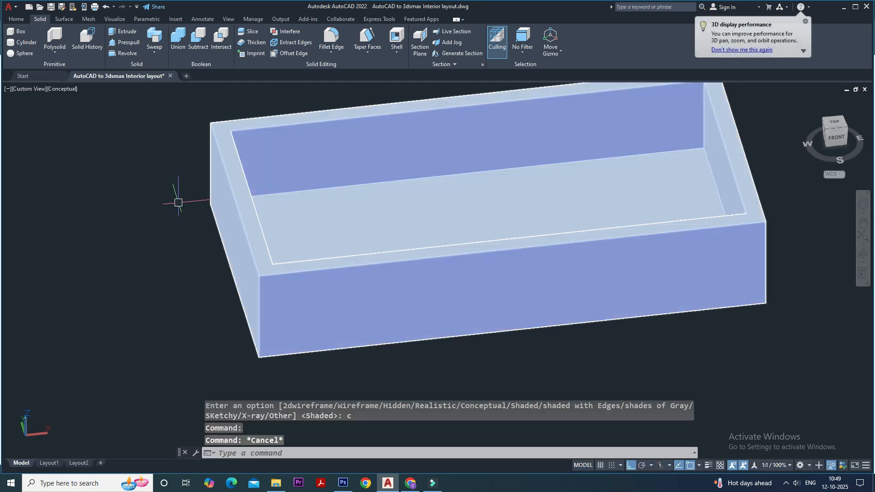
key(Escape)
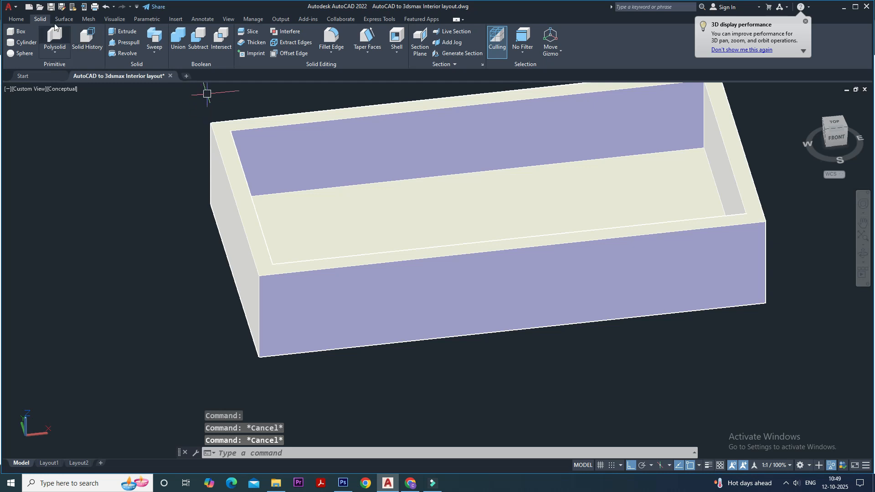
click(17, 20)
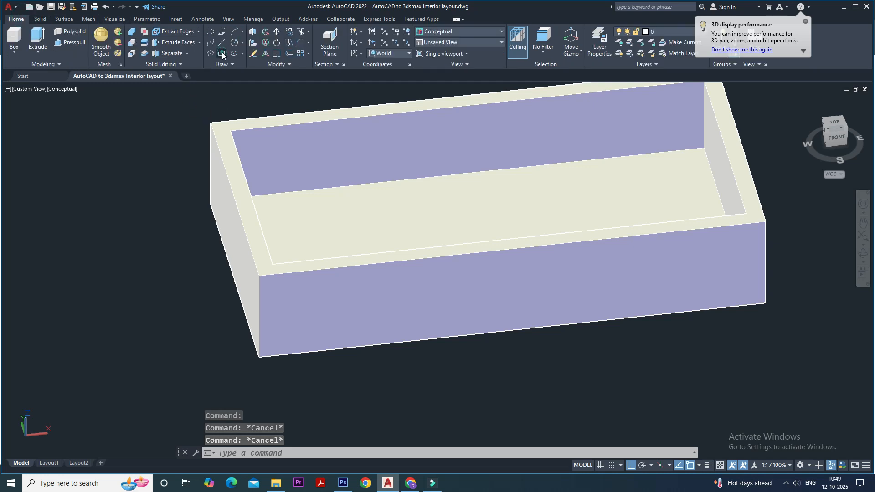
click(222, 54)
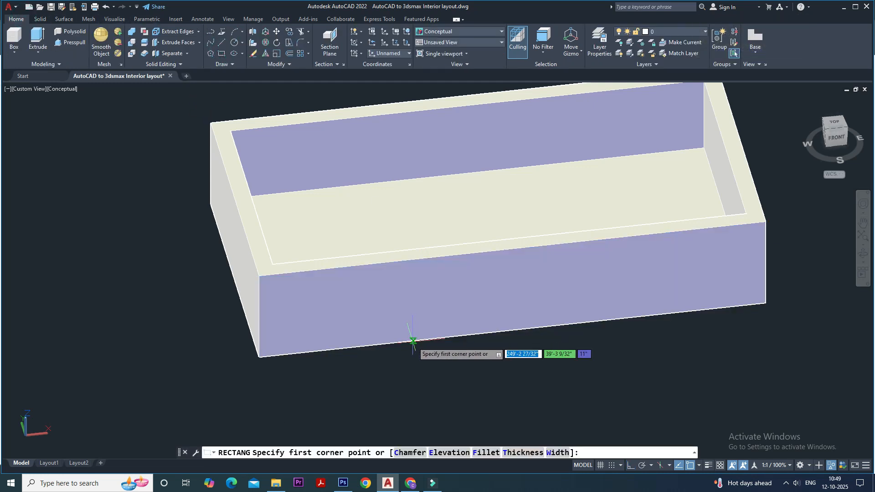
click(413, 341)
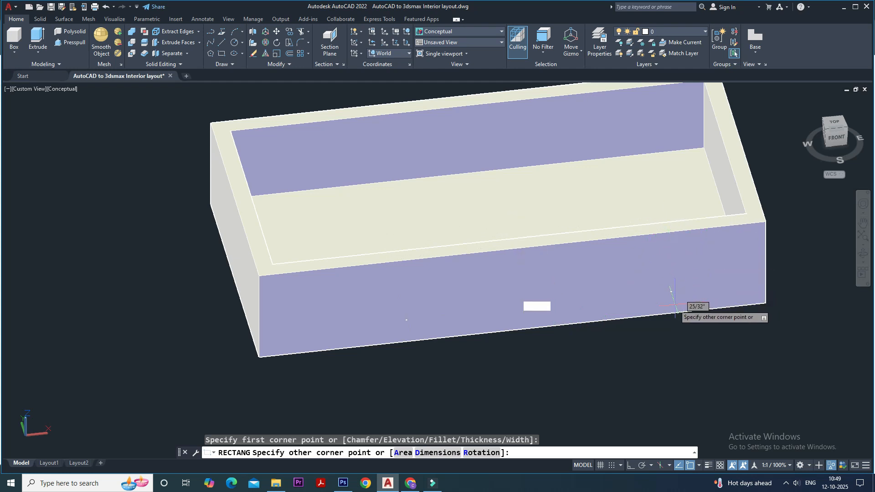
key(Escape)
key(Escape)
click(576, 304)
key(Escape)
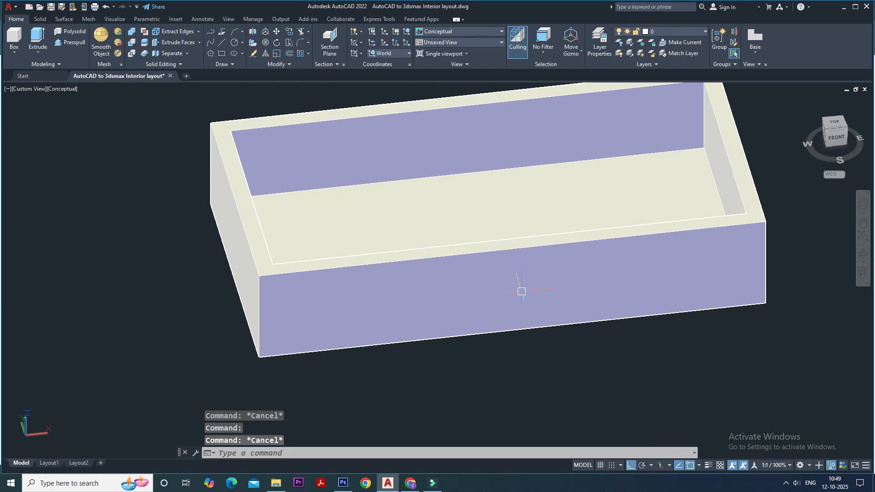
Make the Dynamic UCS toggle available, and switch Dynamic UCS off and back on
click(866, 466)
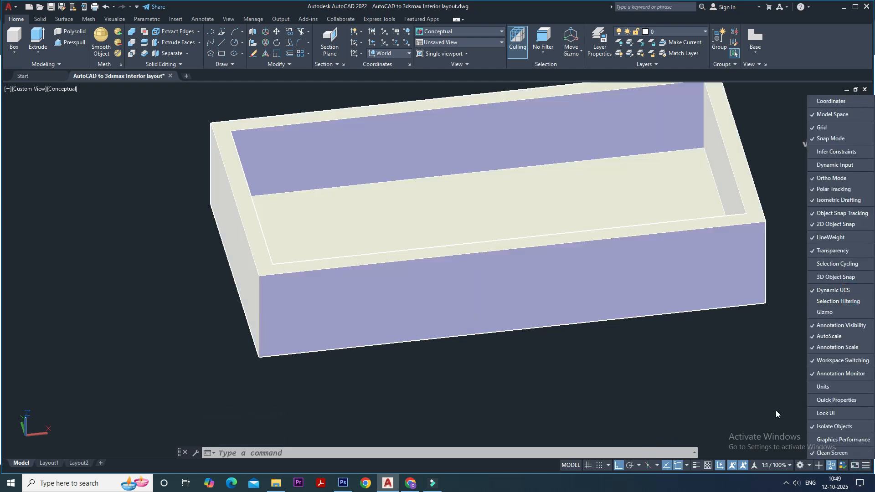
click(831, 292)
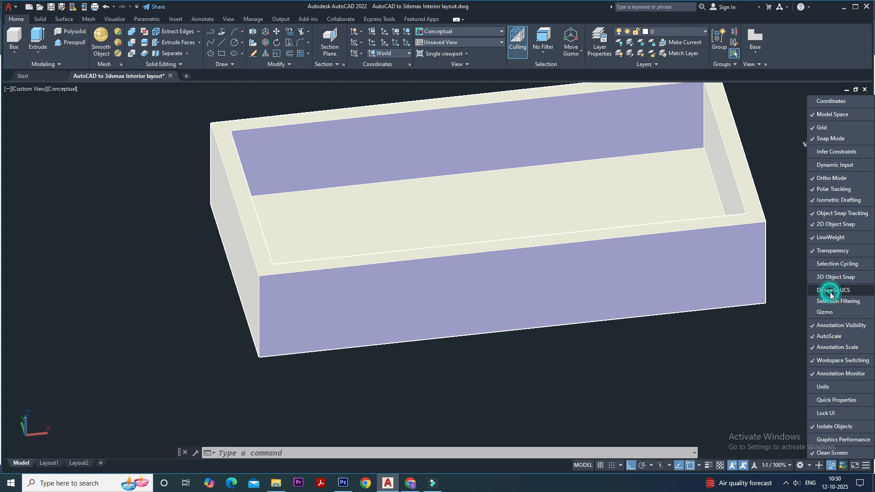
click(721, 465)
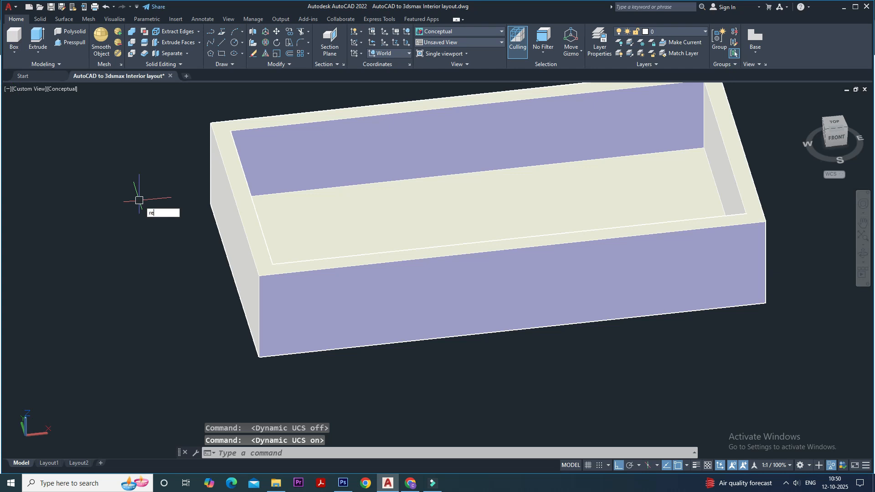
text(c)
key(Return)
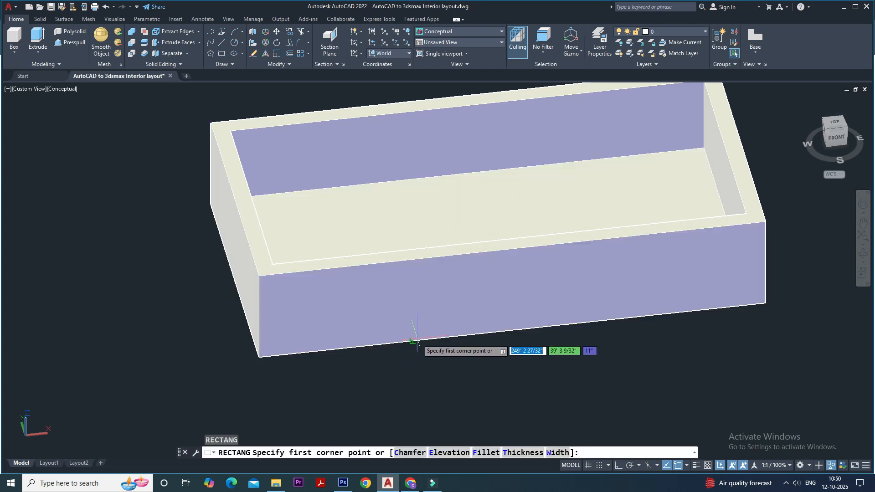
click(431, 339)
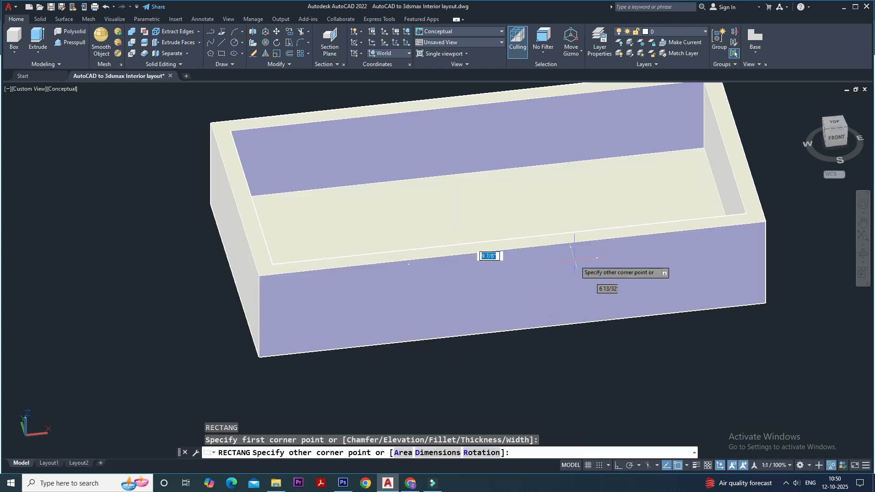
key(Escape)
key(Escape)
Change the visual style to X-Ray to see through the drawer's walls
text(vs)
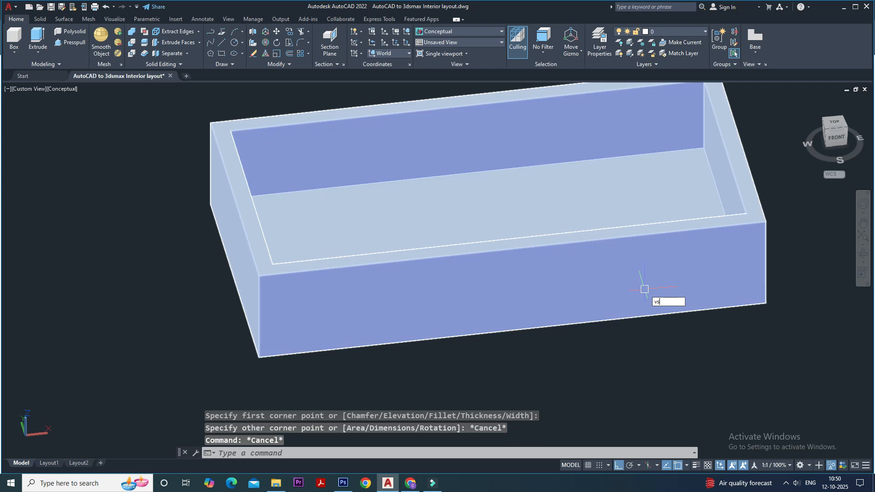
key(Return)
text(x)
key(Return)
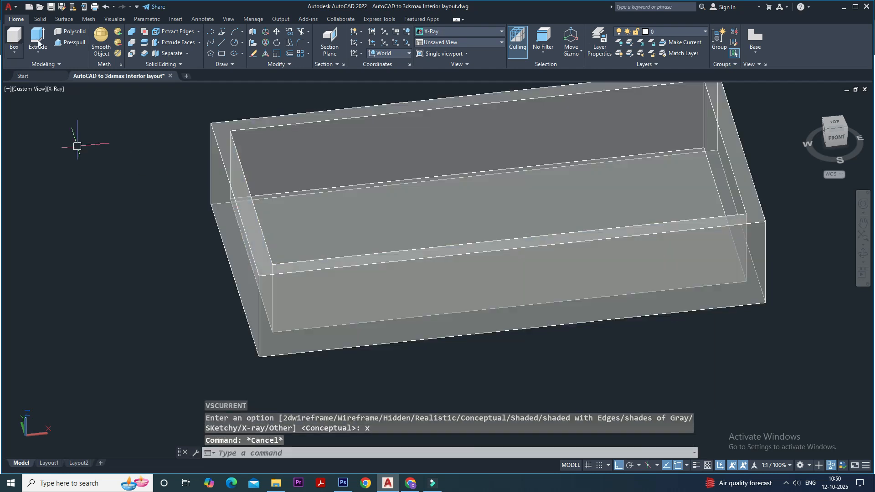
shift+middle_drag(396, 262, 421, 272)
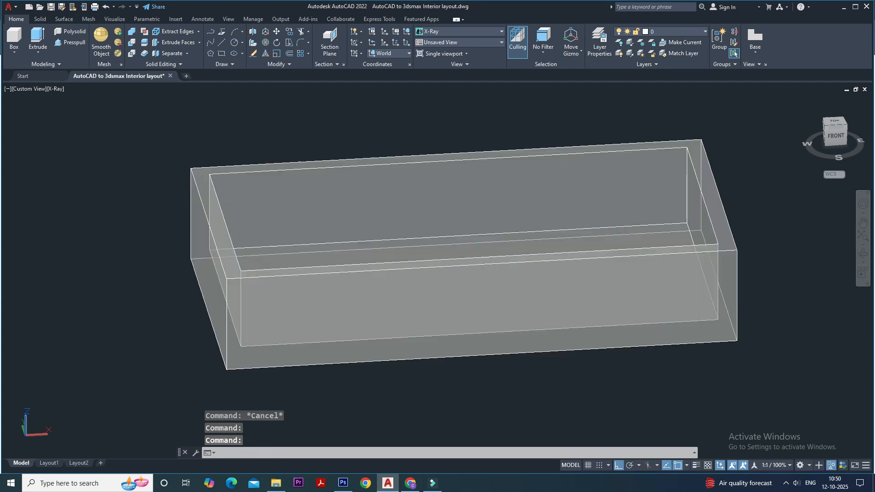
Draw a 9" by 1" rectangle on the drawer's front face, starting from its upper edge
key(Escape)
key(Return)
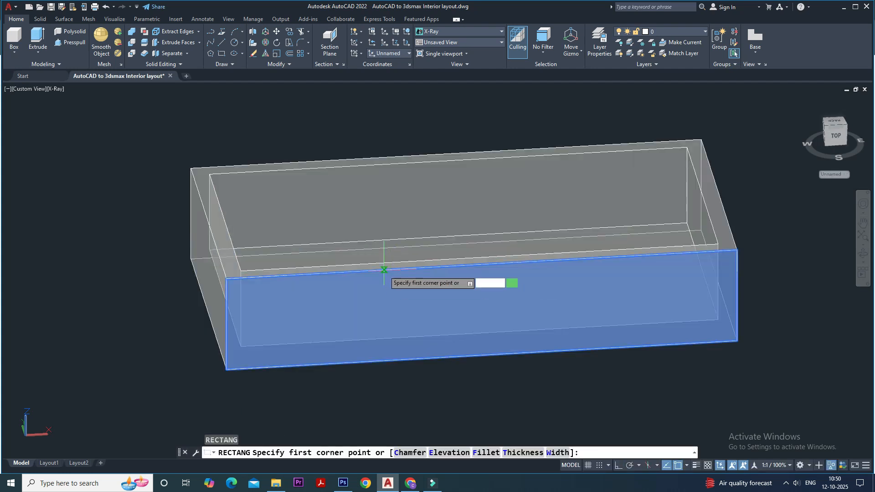
click(385, 272)
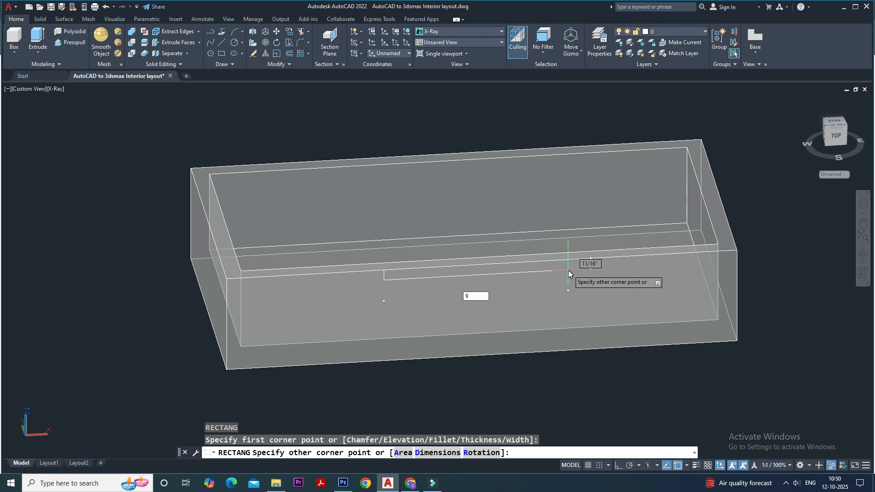
key(Tab)
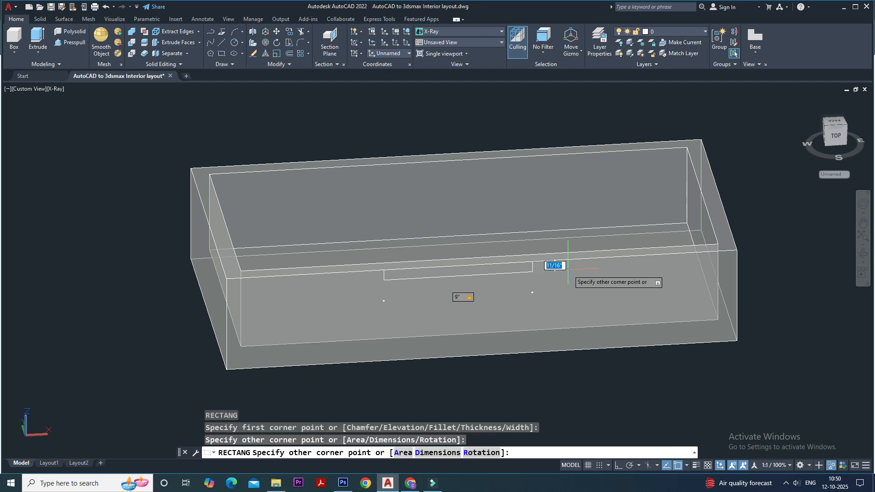
text(1)
key(Return)
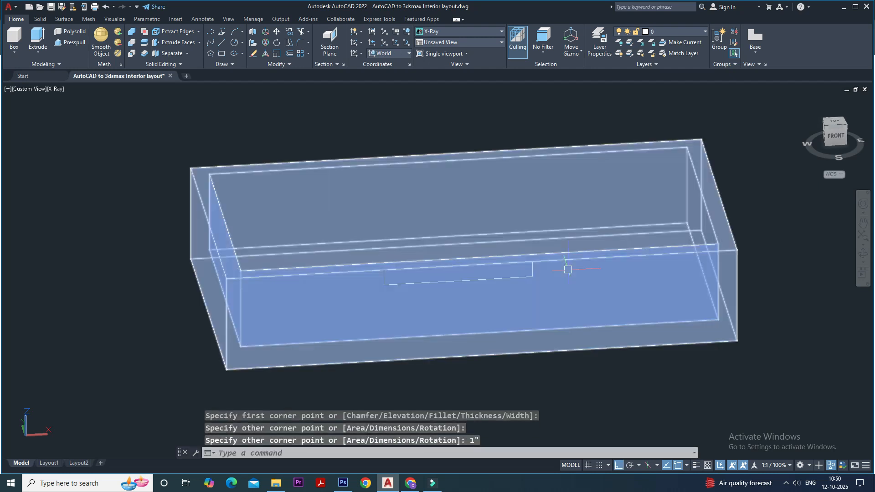
Move the rectangle from its upper edge's midpoint to the midpoint of the drawer front's upper edge
key(Escape)
shift+middle_drag(525, 273, 525, 260)
click(470, 290)
scroll(470, 290, up, 2)
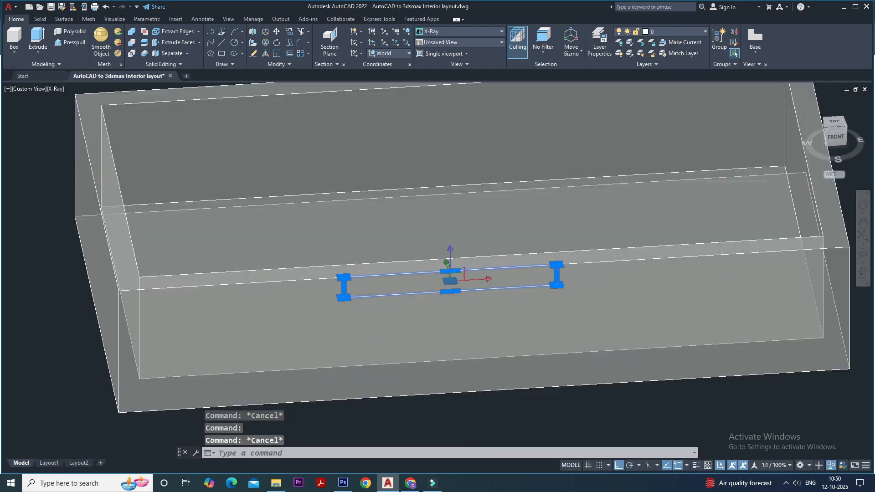
text(m)
key(Return)
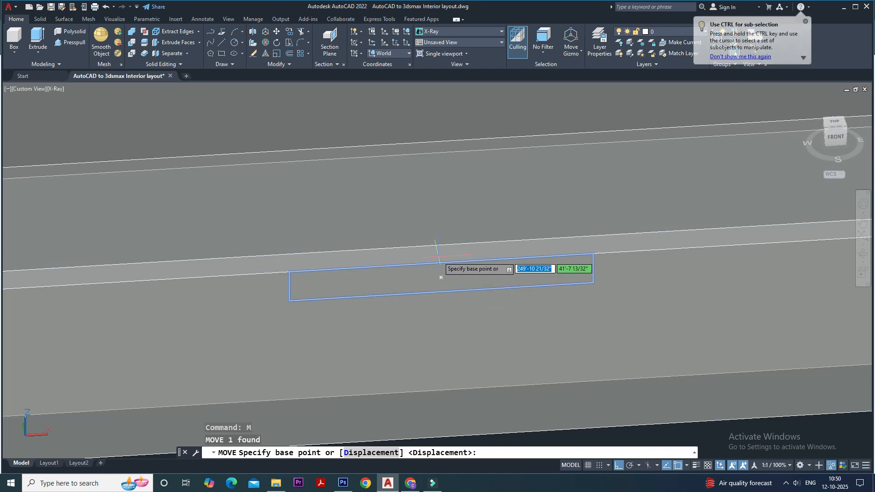
click(441, 264)
scroll(441, 264, down, 3)
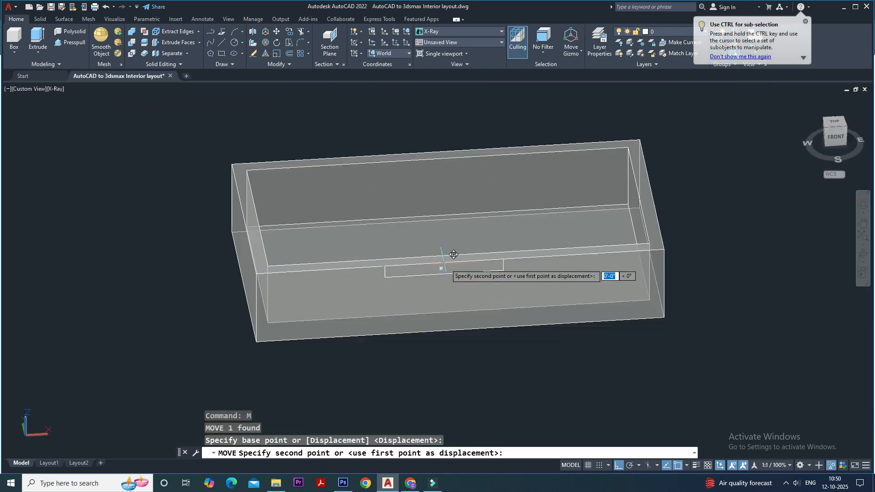
key(Escape)
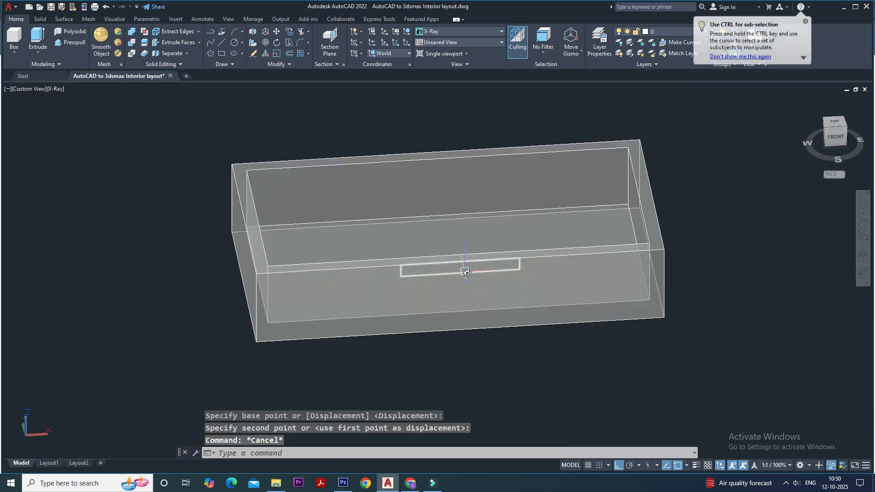
scroll(448, 269, up, 3)
shift+middle_drag(448, 269, 531, 275)
scroll(511, 277, down, 2)
key(Escape)
click(529, 277)
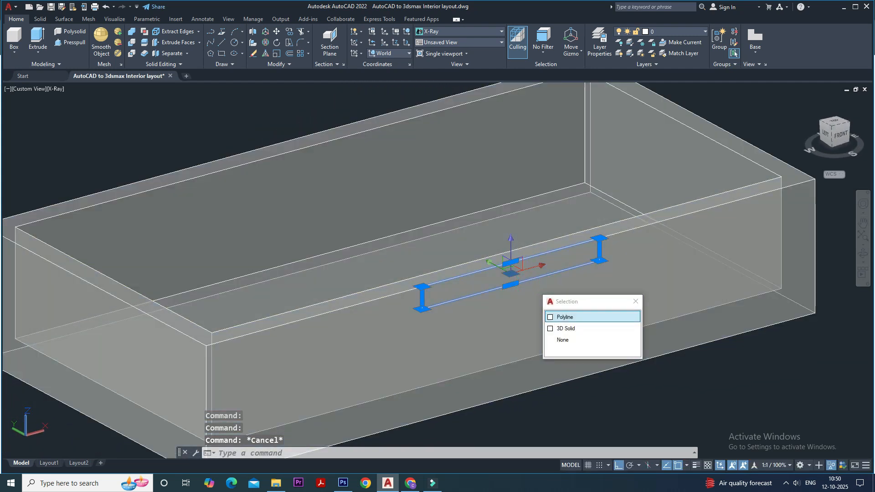
shift+middle_drag(511, 314, 492, 308)
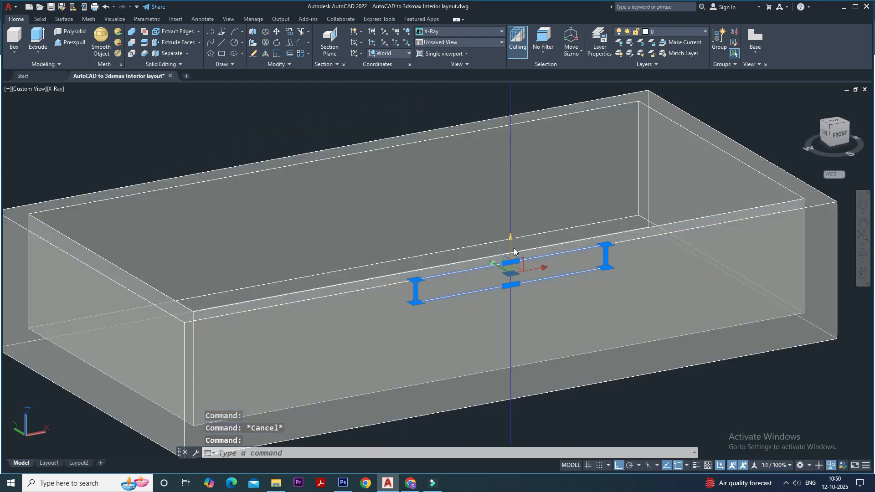
scroll(510, 240, up, 2)
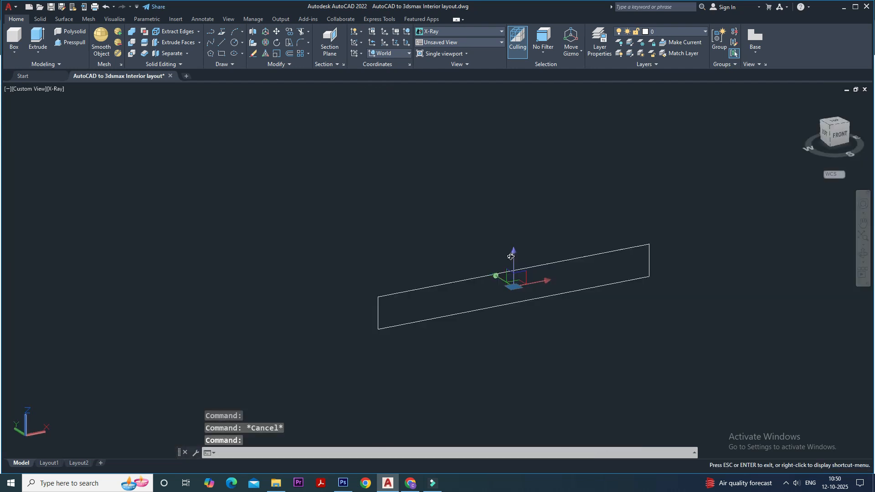
click(549, 289)
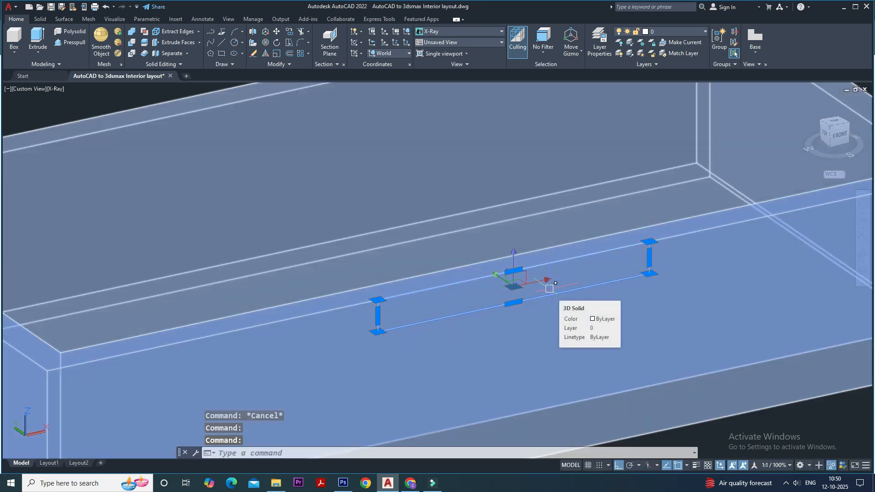
key(Escape)
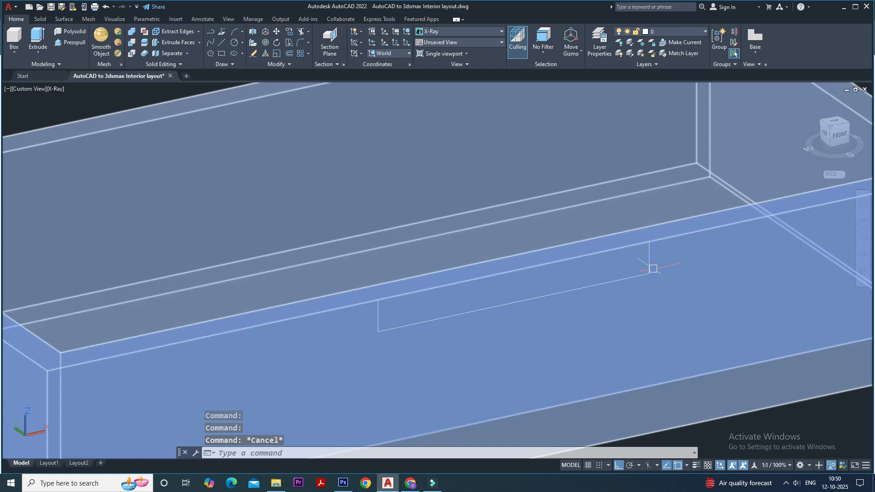
Move the rectangle straight down from its lower edge's midpoint to the drawer front's bottom edge
middle_drag(525, 283, 527, 264)
click(527, 276)
middle_drag(527, 309, 508, 273)
text(M)
key(Return)
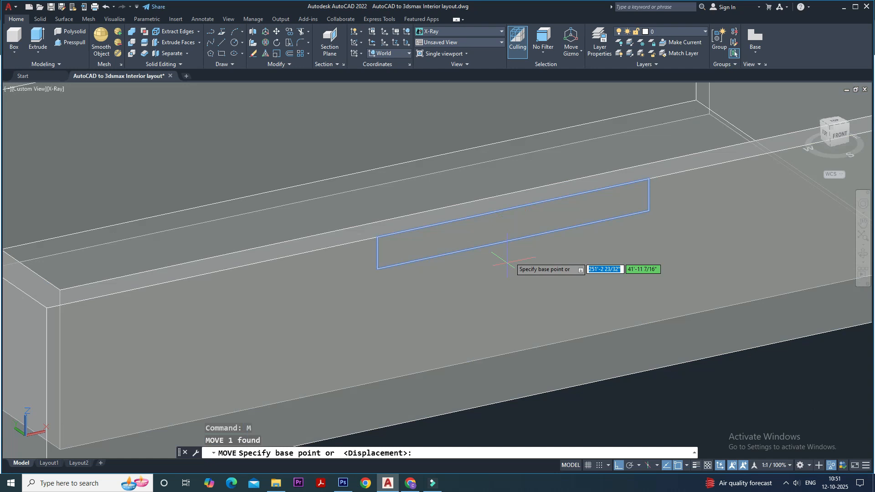
click(513, 239)
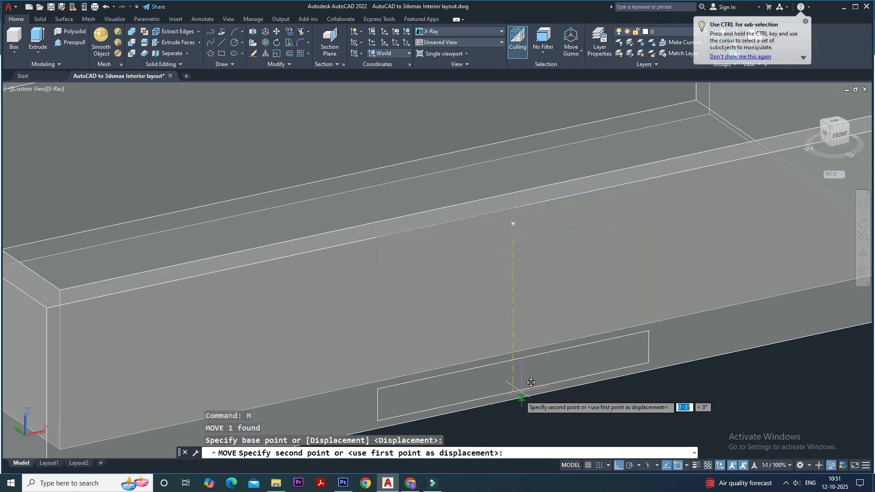
key(Escape)
middle_drag(535, 392, 561, 333)
key(Escape)
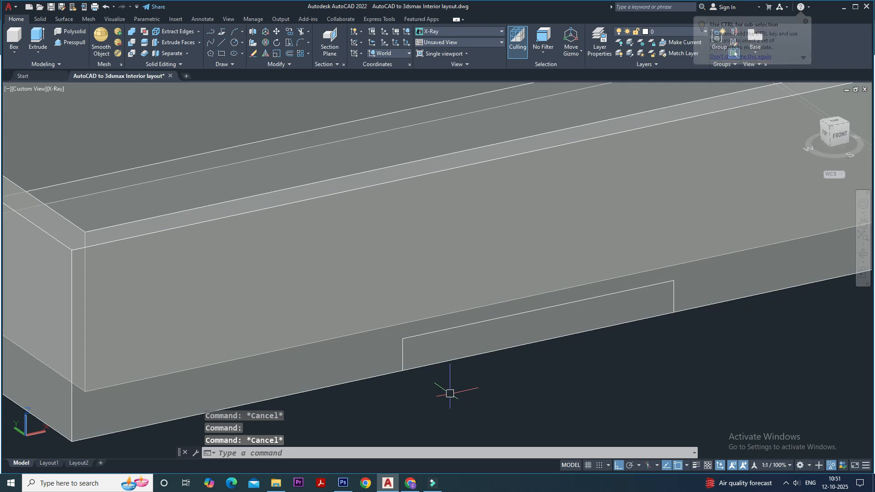
text(f)
key(Return)
text(r)
key(Return)
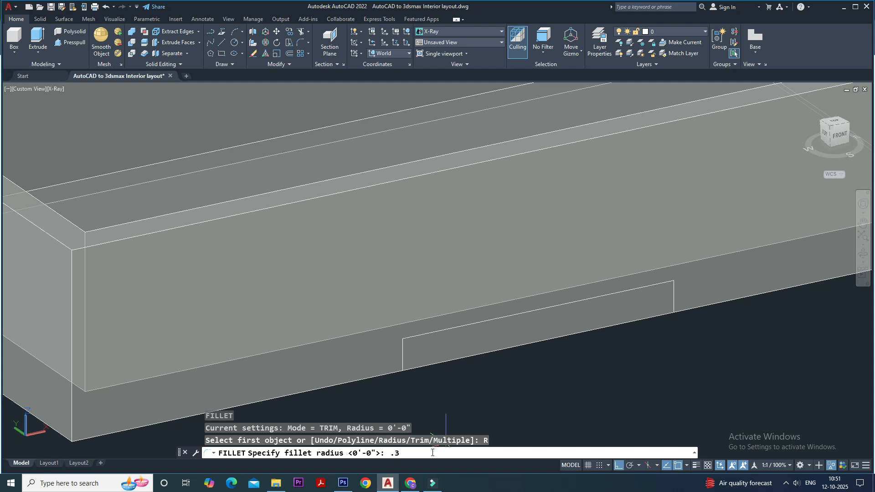
key(Return)
click(414, 336)
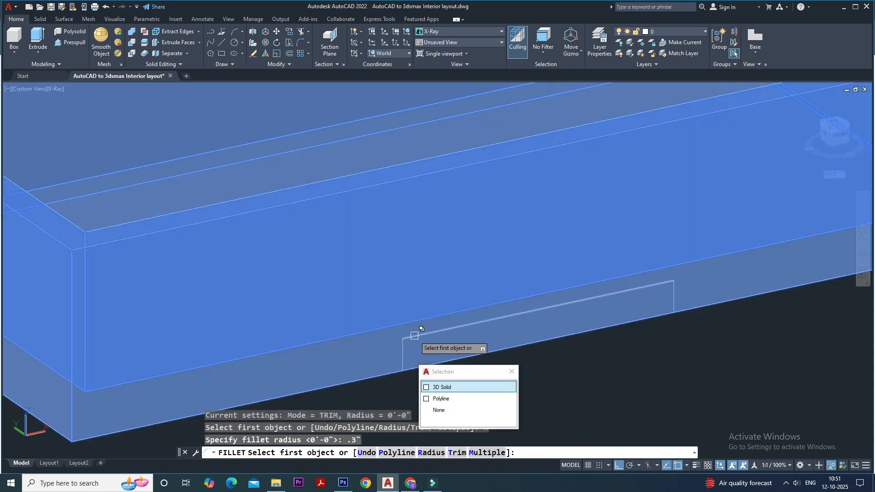
click(441, 399)
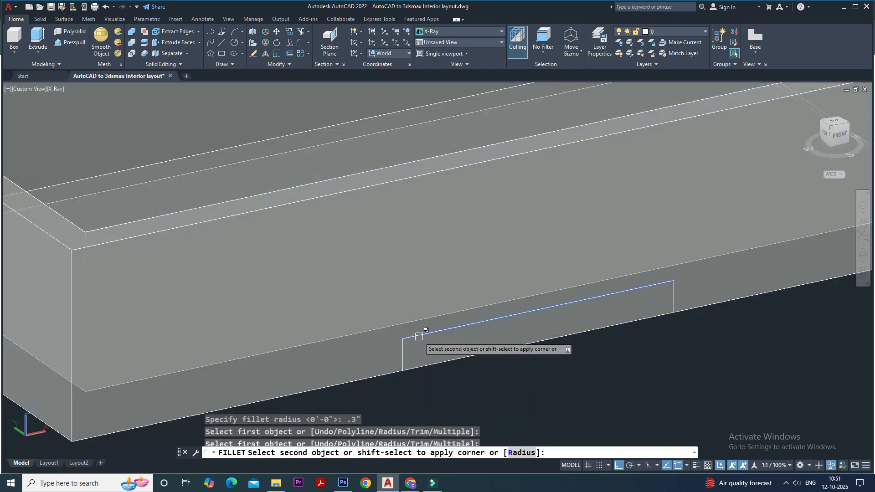
scroll(426, 330, up, 3)
key(Escape)
click(414, 336)
key(Escape)
Hide the drawer solid so that only the rectangle is shown
click(415, 337)
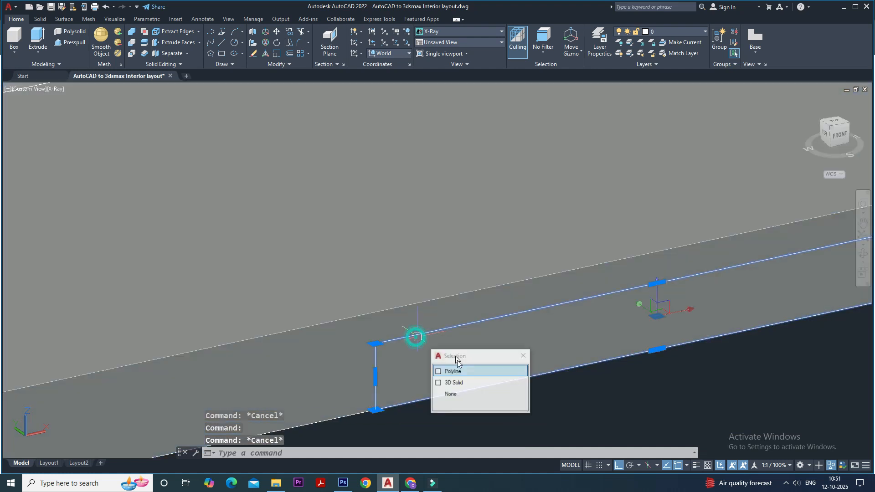
click(461, 382)
right_click(432, 297)
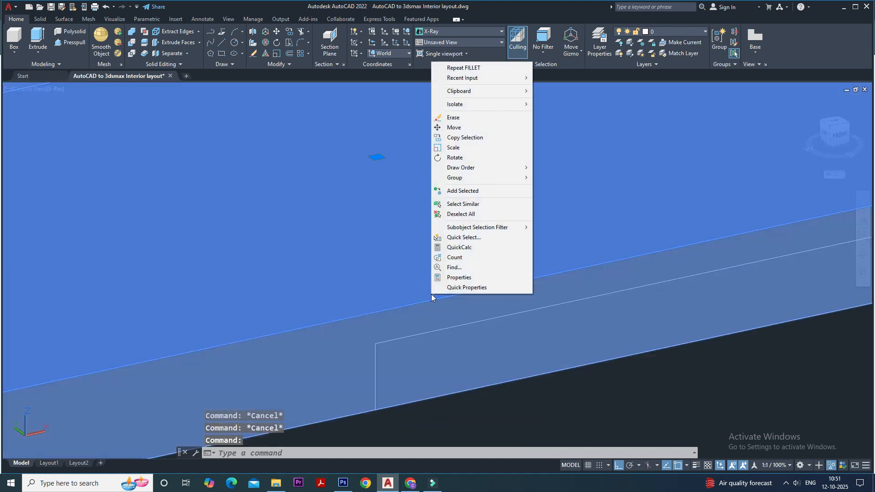
mouse_move(479, 104)
click(559, 114)
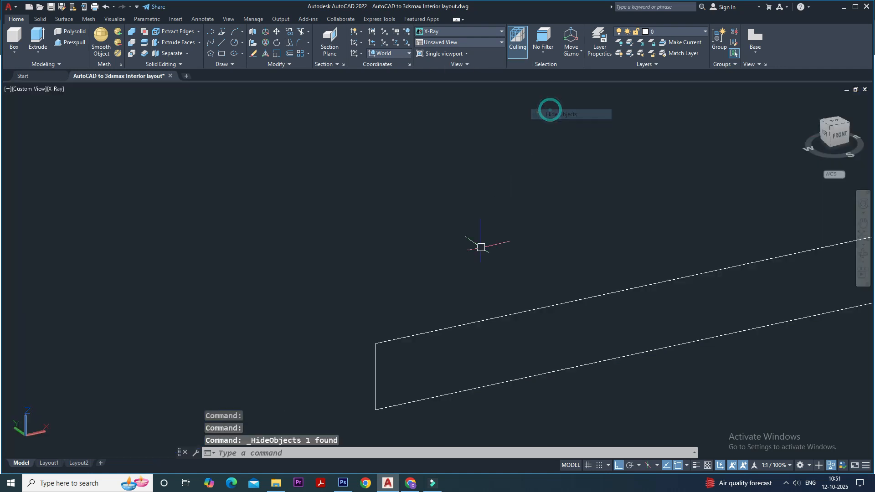
Fillet the rectangle's two upper corners with a 0.2" radius
scroll(426, 331, up, 2)
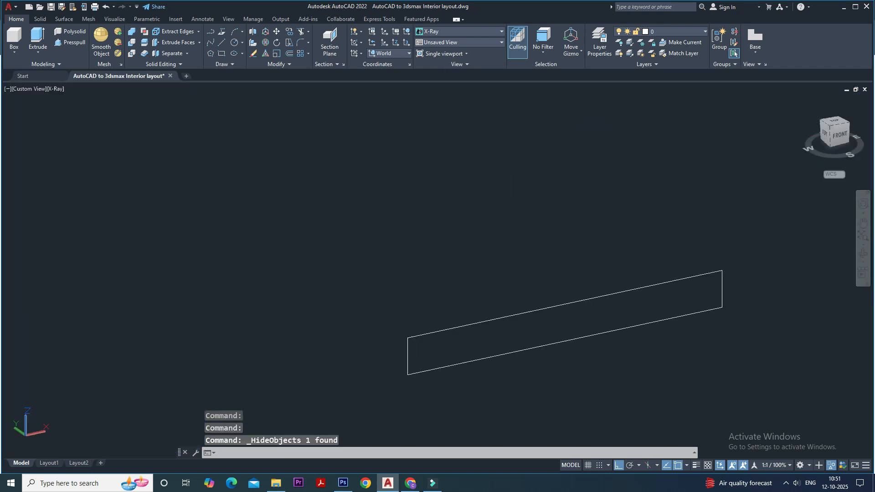
scroll(482, 336, up, 2)
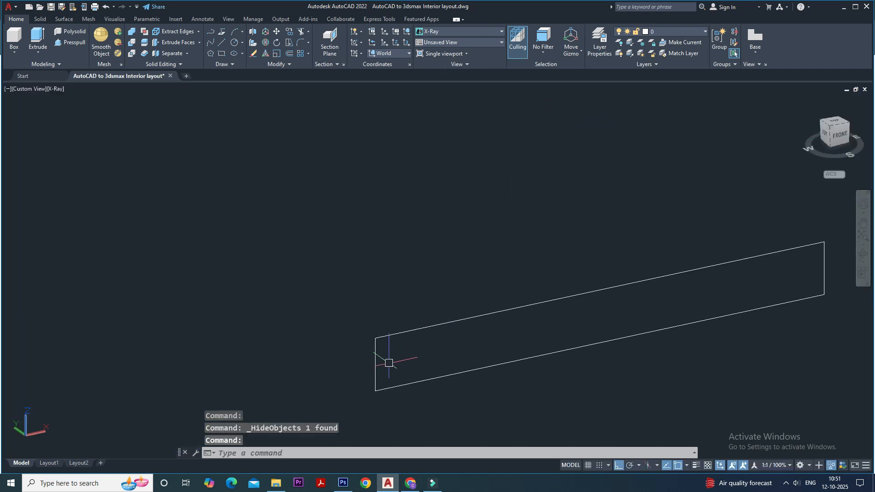
text(f)
key(Return)
click(432, 453)
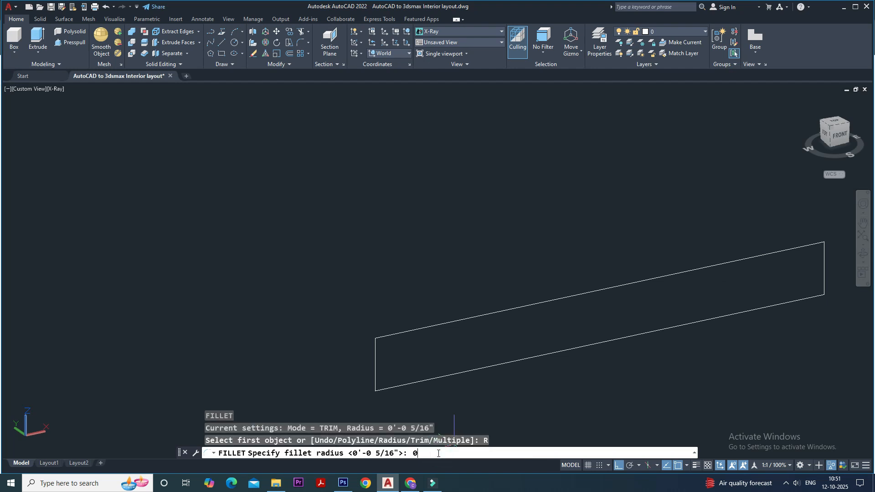
text(0.2")
key(Return)
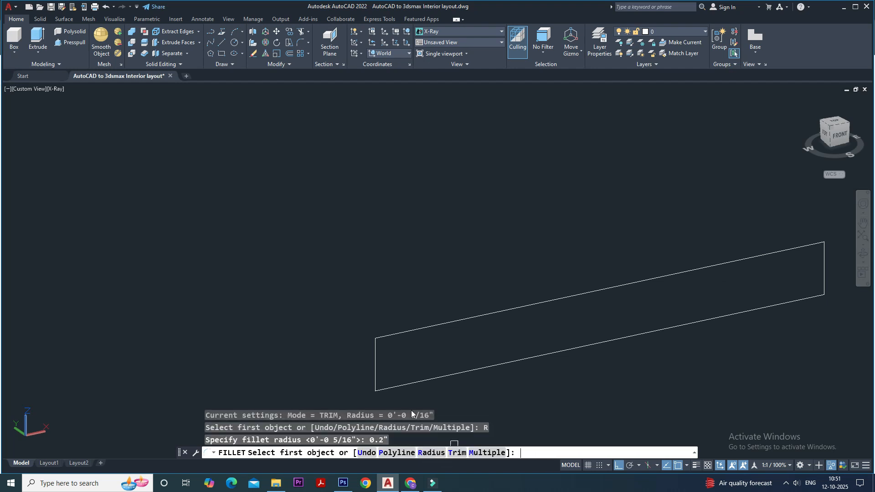
click(376, 354)
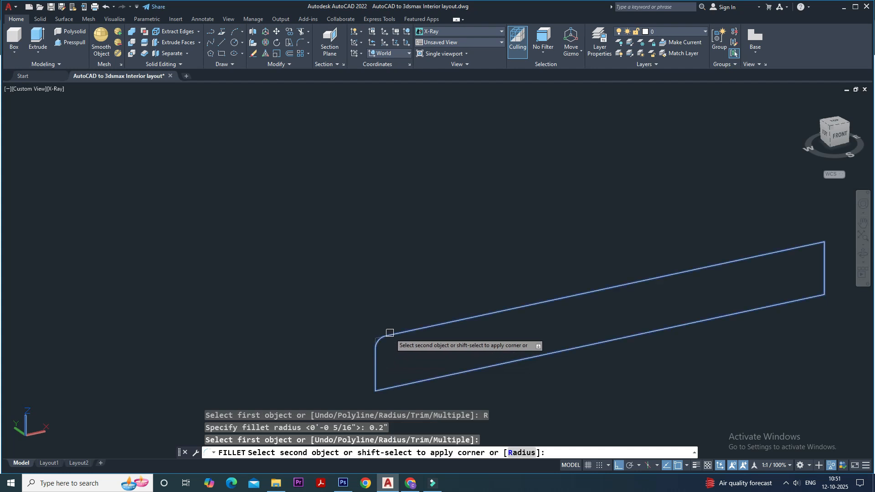
click(391, 333)
key(Return)
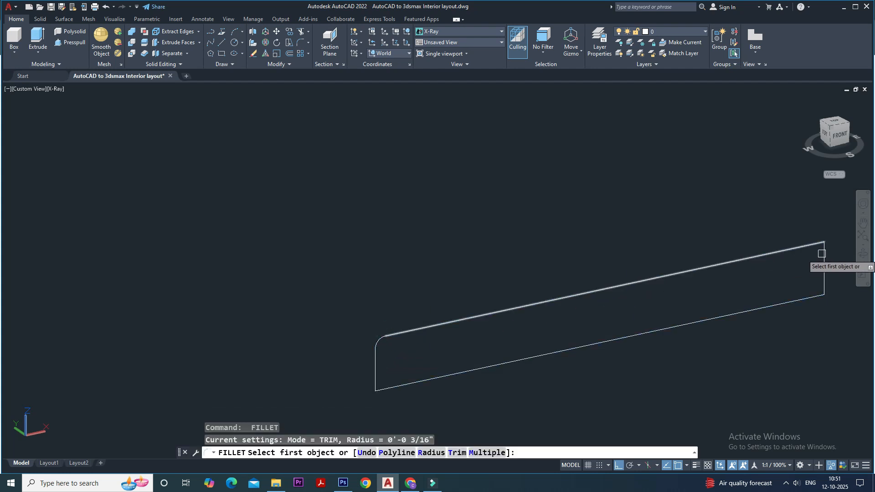
click(810, 247)
key(Escape)
key(Escape)
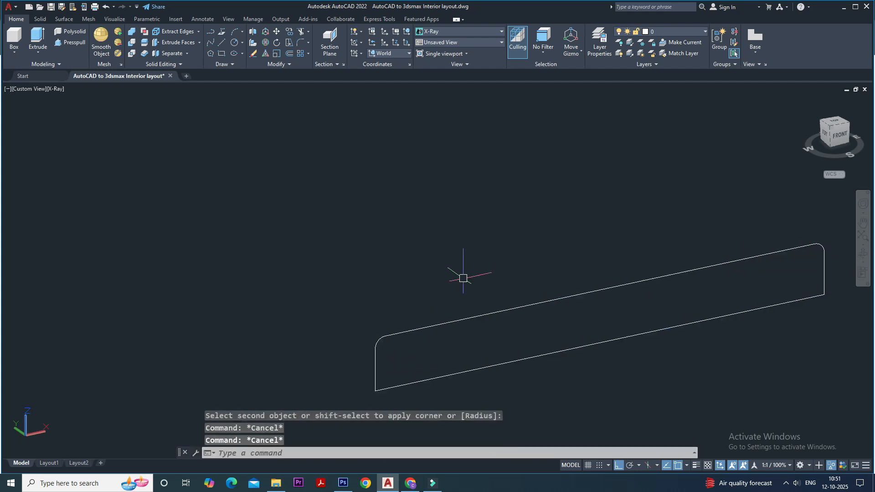
End the object isolation to bring back all hidden objects
right_click(464, 279)
mouse_move(529, 320)
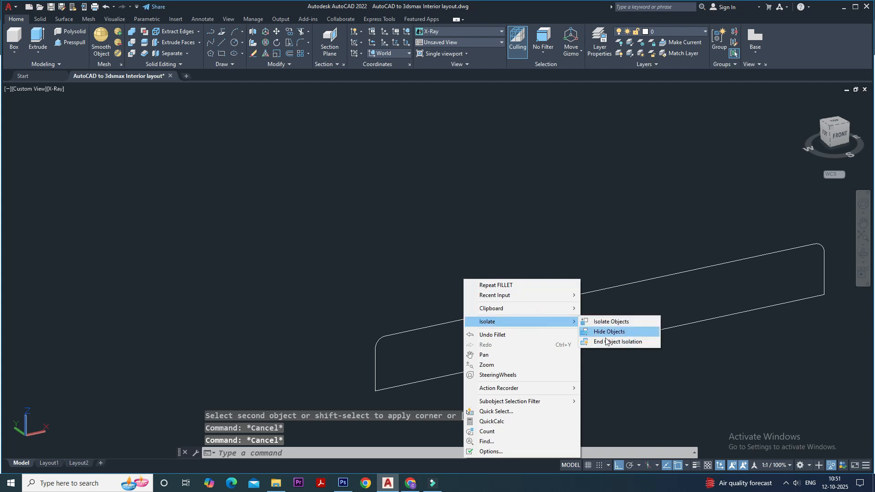
click(604, 343)
scroll(471, 314, down, 2)
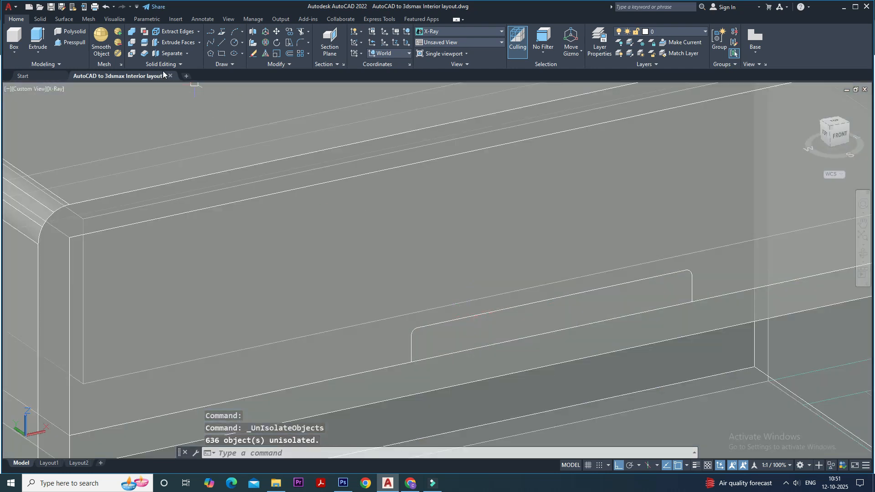
Presspull the rounded rectangle's area 0.2" into the drawer front
click(71, 42)
click(476, 326)
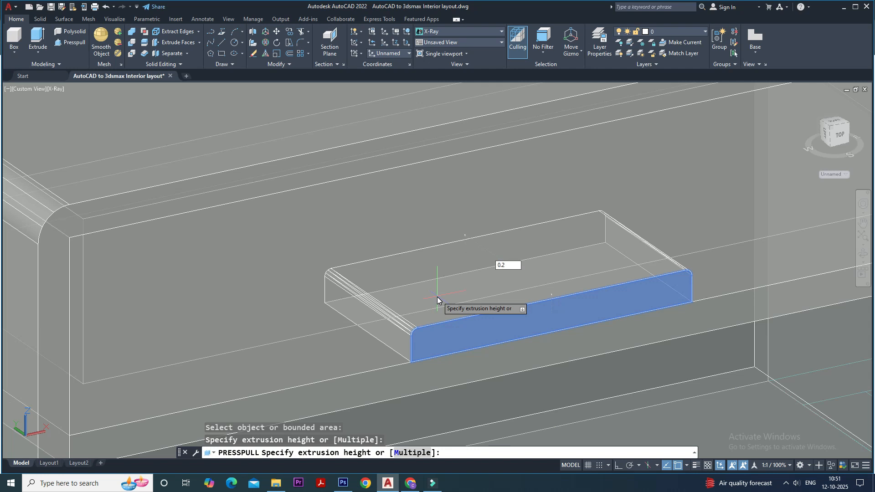
key(Return)
scroll(487, 295, down, 2)
key(Return)
key(Escape)
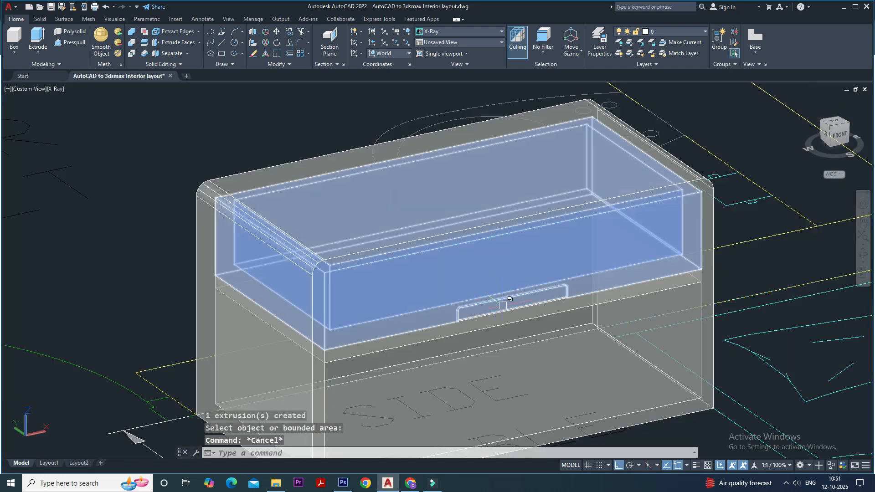
Set the visual style to Conceptual for the whole side table and bring up the visualization tools
key(Escape)
scroll(503, 305, up, 2)
key(Return)
text(c)
key(Return)
mouse_move(522, 302)
shift+middle_down()
mouse_move(553, 287)
mouse_move(452, 269)
mouse_move(446, 275)
shift+middle_up()
scroll(537, 292, down, 5)
key(Escape)
scroll(427, 276, up, 2)
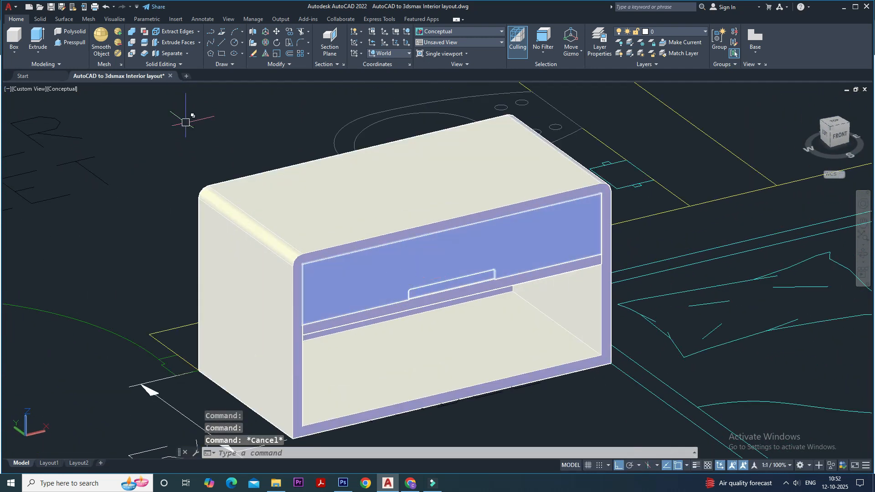
click(115, 19)
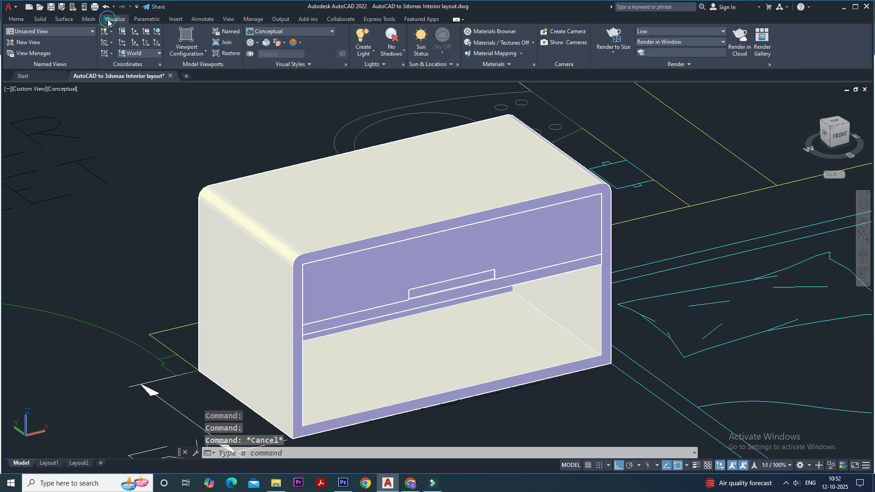
Set the visual style to Realistic and open the Materials Browser
click(318, 36)
click(382, 64)
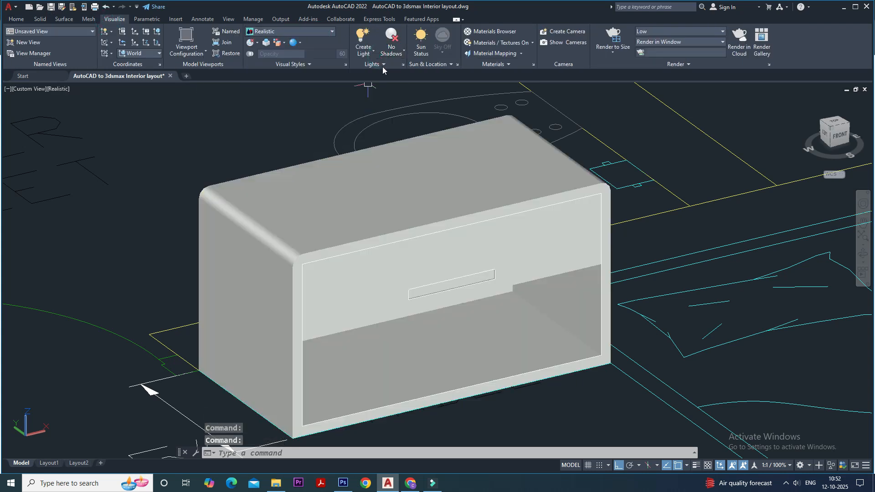
click(497, 32)
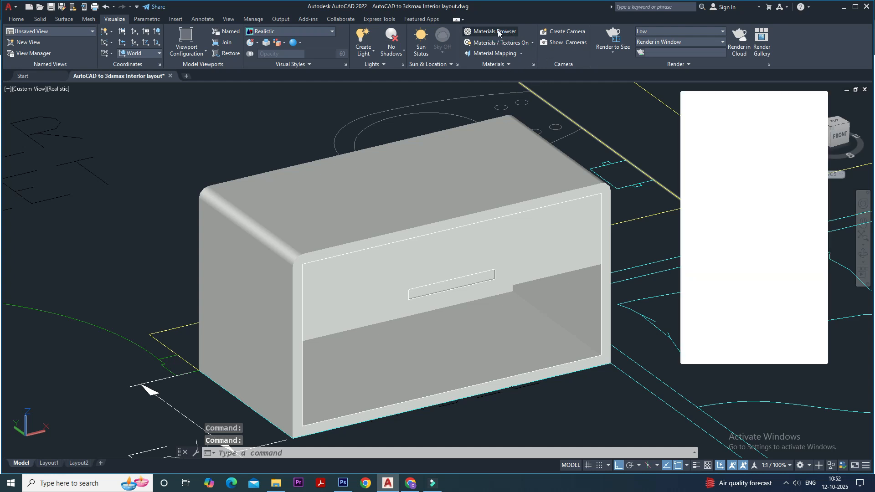
Expand the Autodesk Library in the Materials Browser and go to its Wood category
click(696, 178)
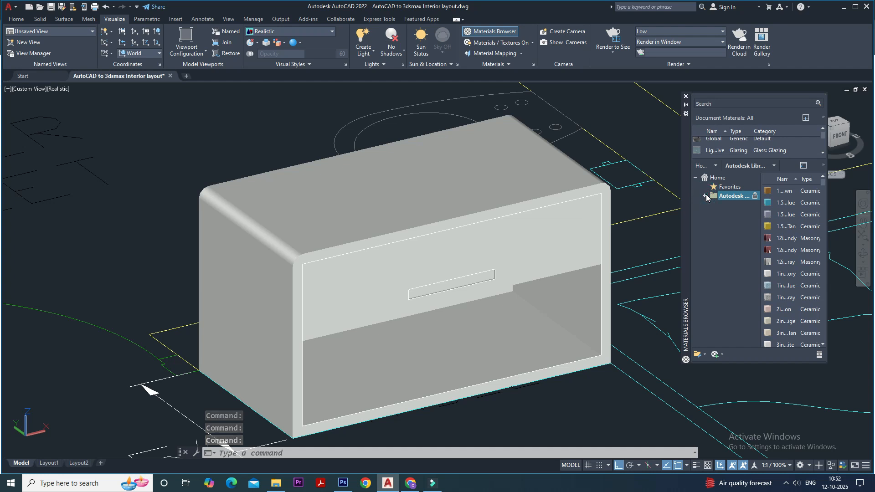
click(706, 196)
scroll(721, 261, down, 3)
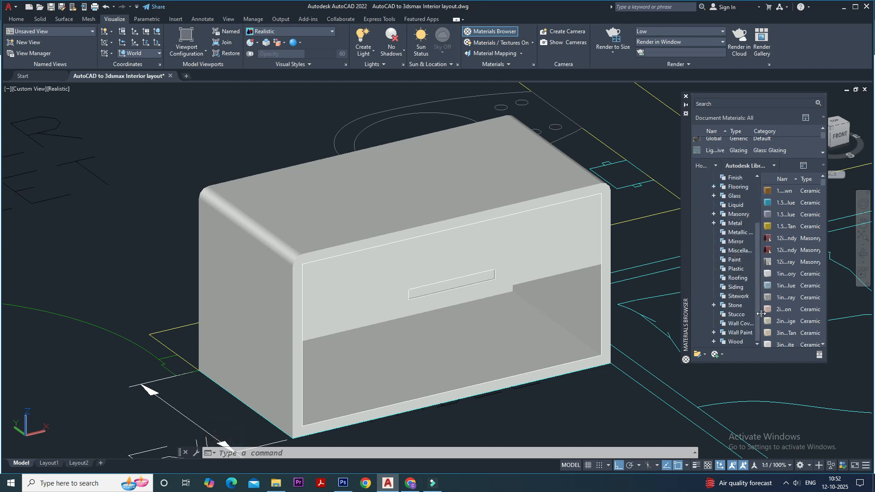
click(736, 342)
scroll(787, 269, down, 2)
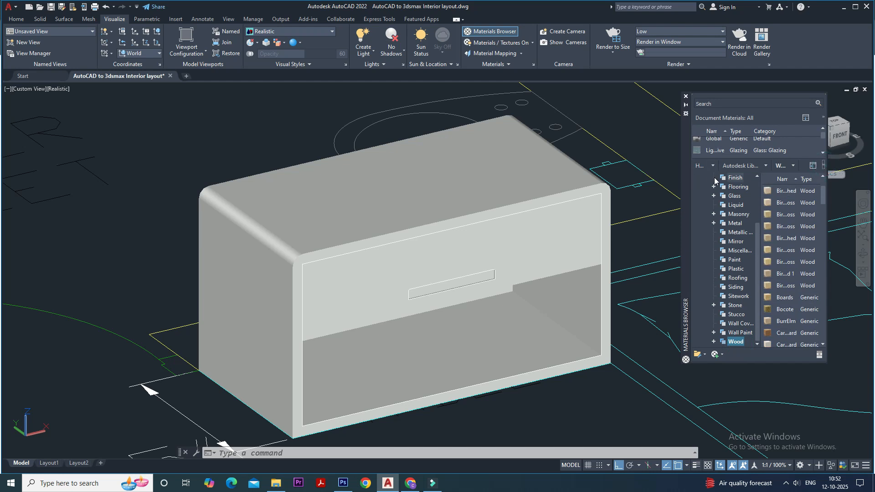
Reposition the Materials Browser over the drawing area and widen it to make the material columns fully readable
click(692, 180)
click(678, 176)
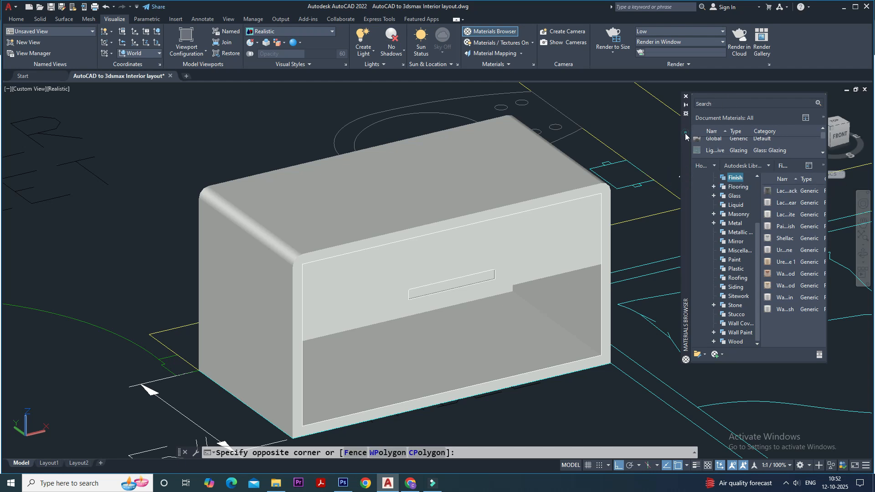
drag(686, 136, 440, 150)
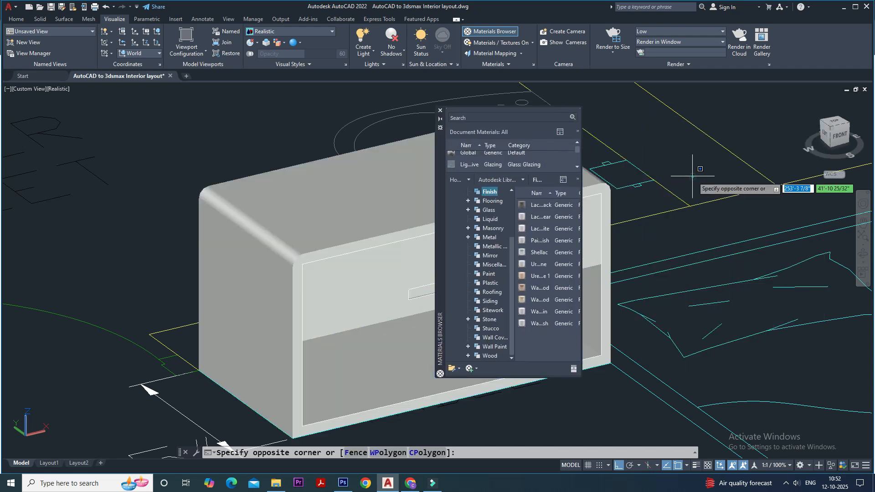
click(693, 176)
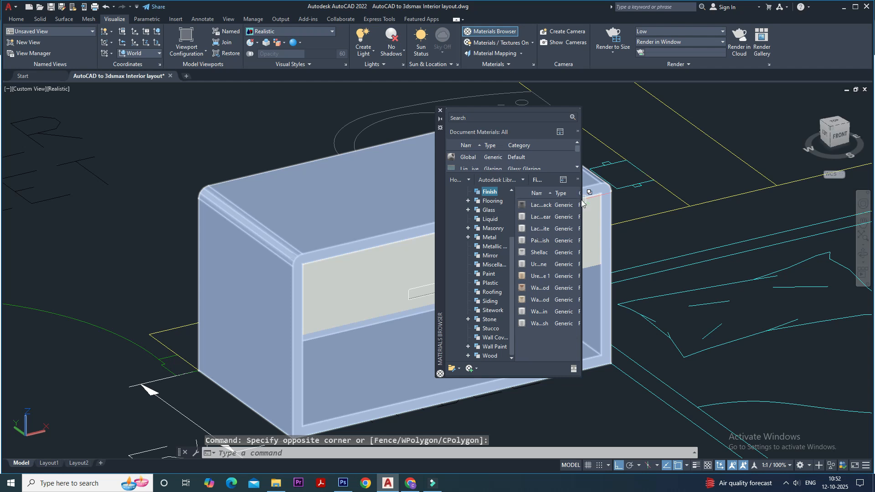
drag(582, 200, 746, 192)
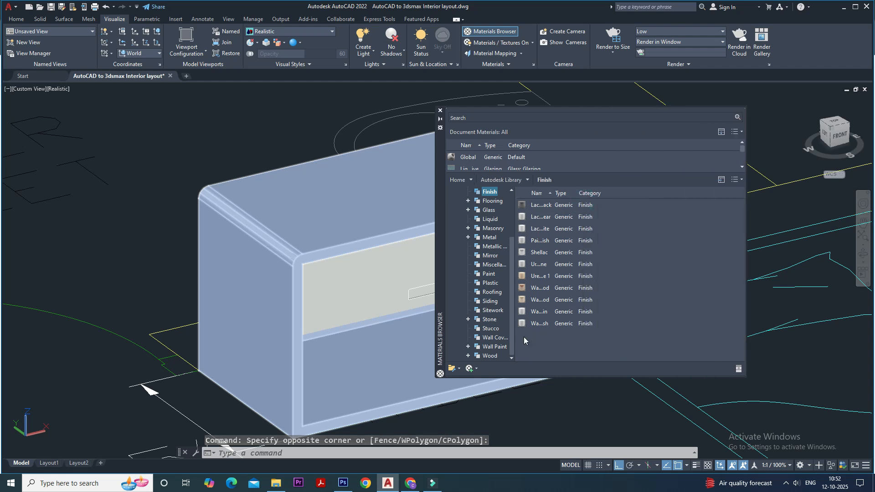
List the library's Wood materials with the thumbnail size set to 256 x 256
click(497, 357)
scroll(551, 304, down, 4)
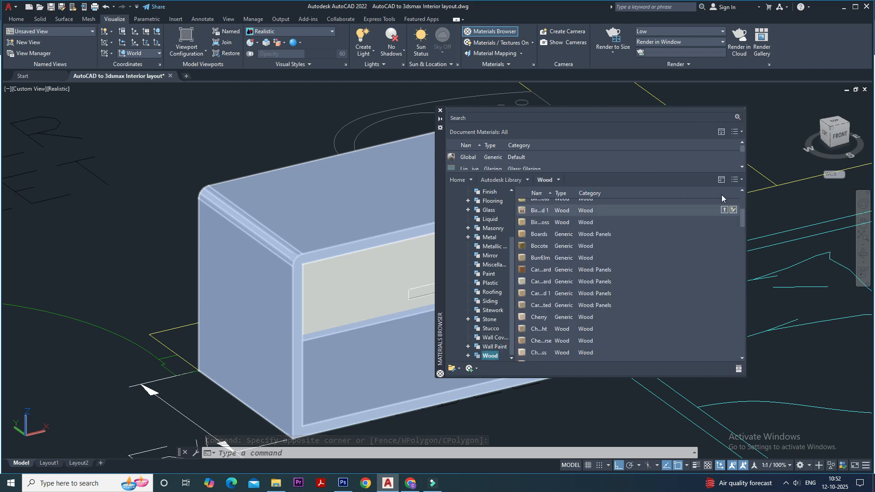
click(735, 179)
click(757, 340)
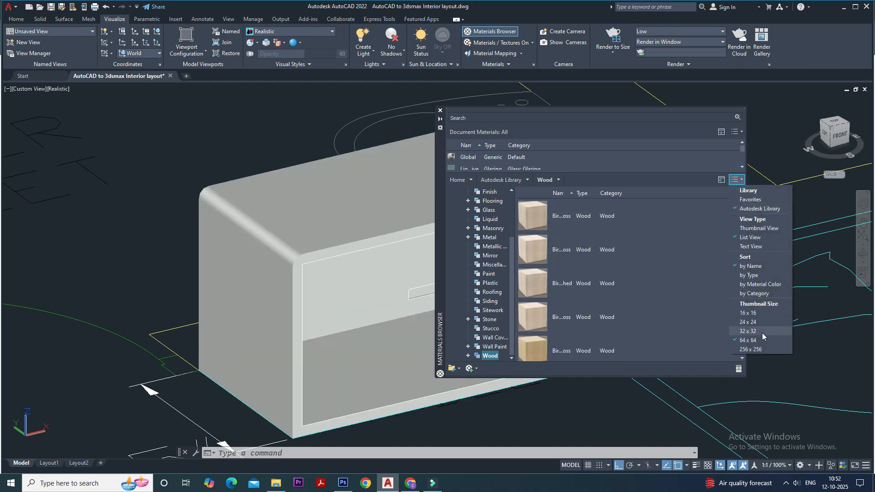
click(759, 349)
scroll(616, 282, up, 1)
scroll(617, 283, down, 1)
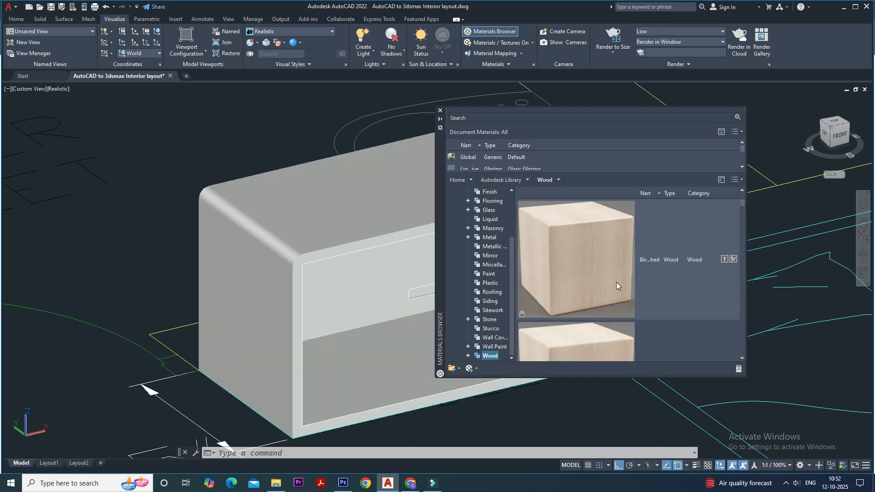
Add the pale birch wood material to the document and assign it to the table's hollow body
scroll(616, 286, down, 1)
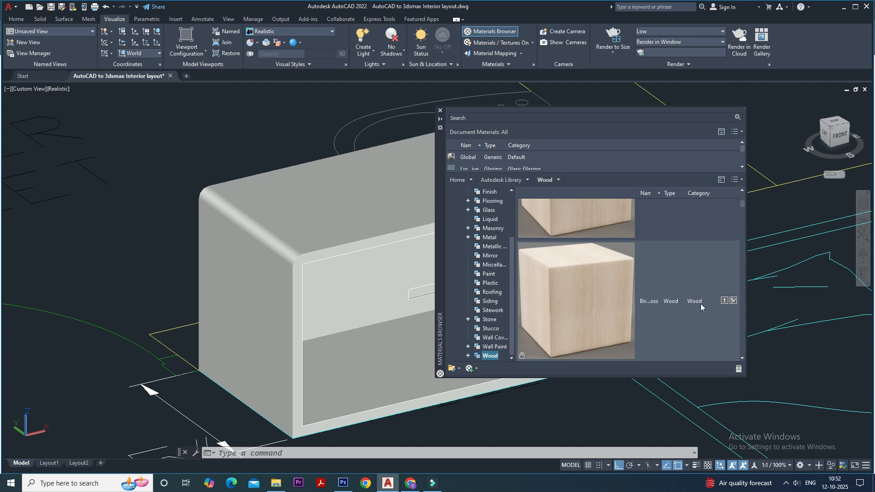
click(723, 301)
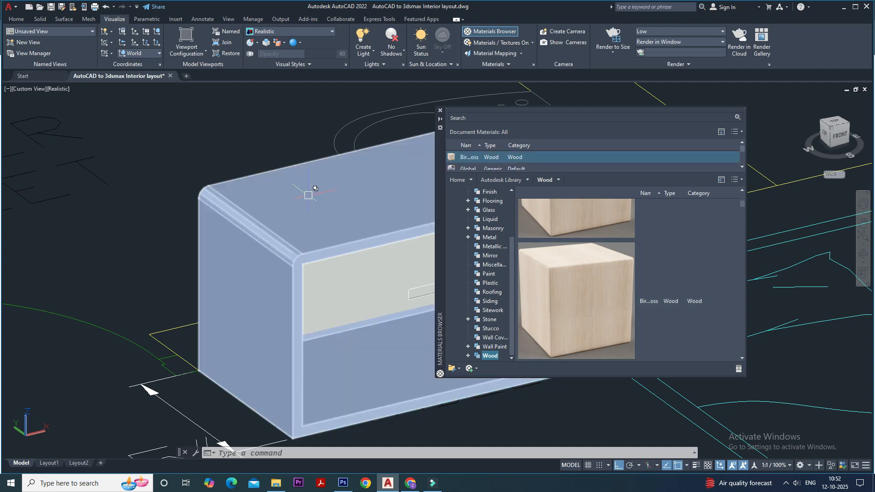
click(342, 192)
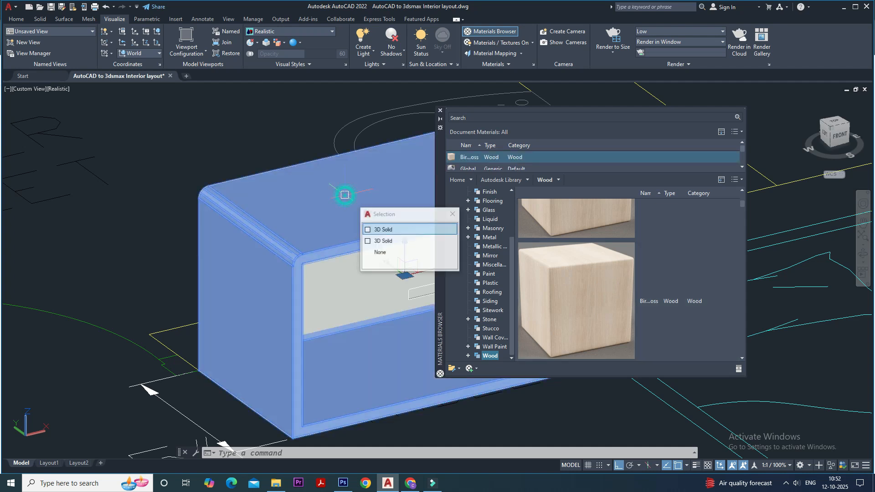
right_click(462, 155)
click(493, 159)
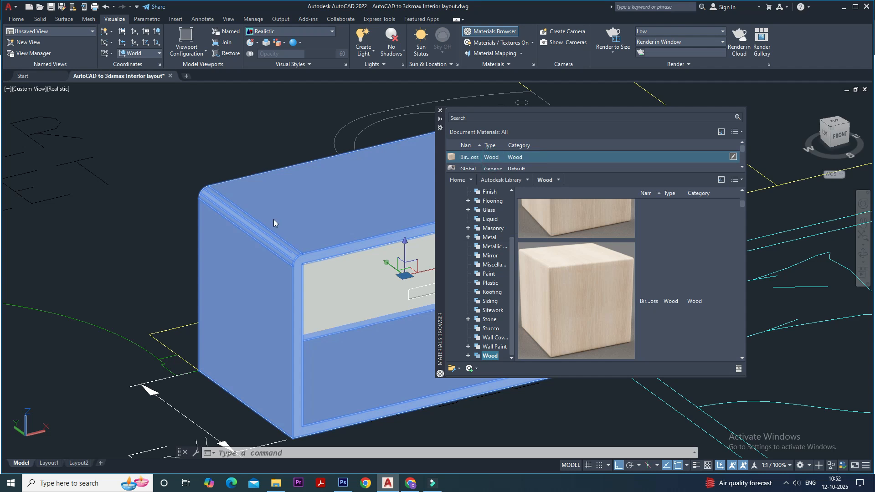
key(Escape)
Assign the same pale birch wood material to the drawer front
click(367, 286)
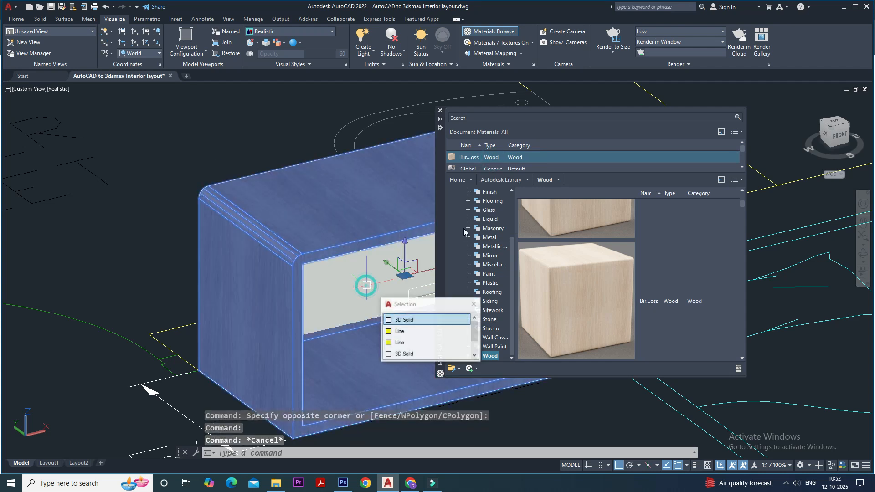
right_click(482, 157)
click(499, 159)
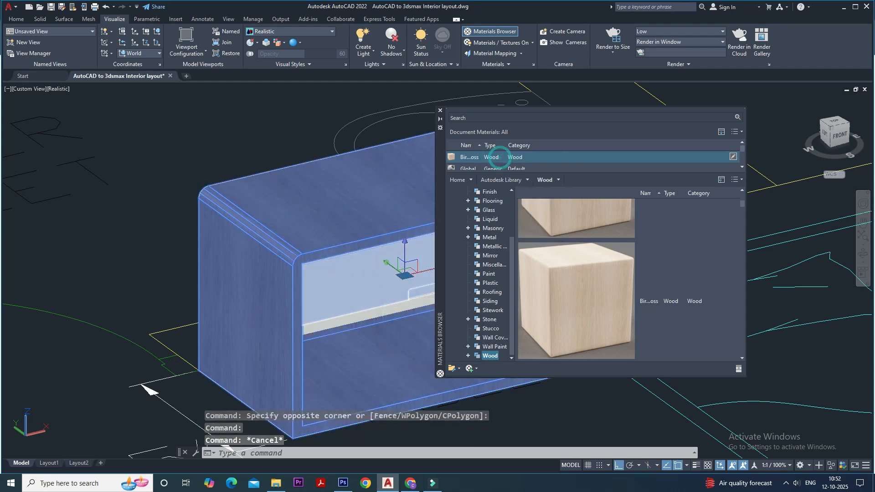
scroll(260, 224, down, 3)
scroll(260, 224, up, 6)
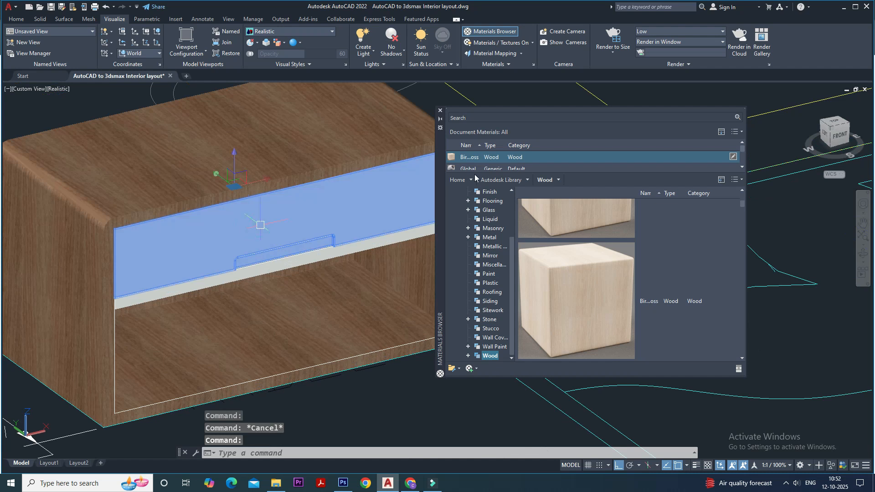
right_click(470, 156)
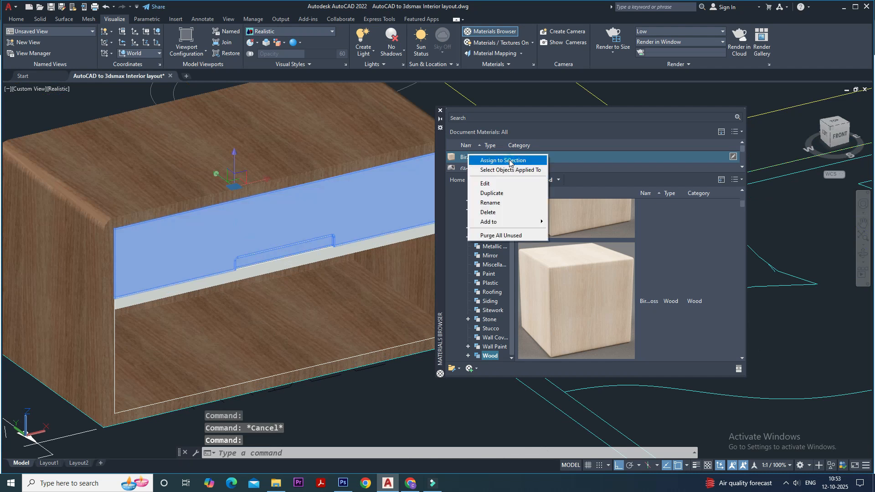
click(503, 160)
key(Escape)
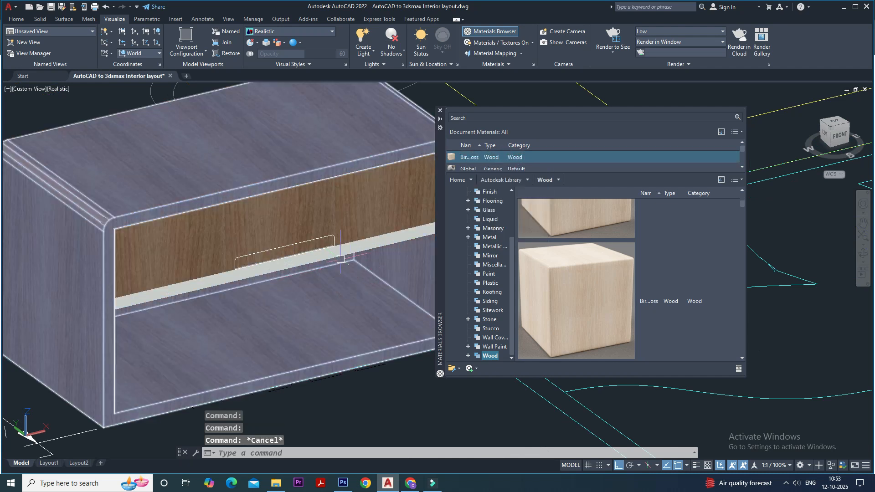
Assign the pale birch wood material to the shelf panel below the drawer
click(344, 249)
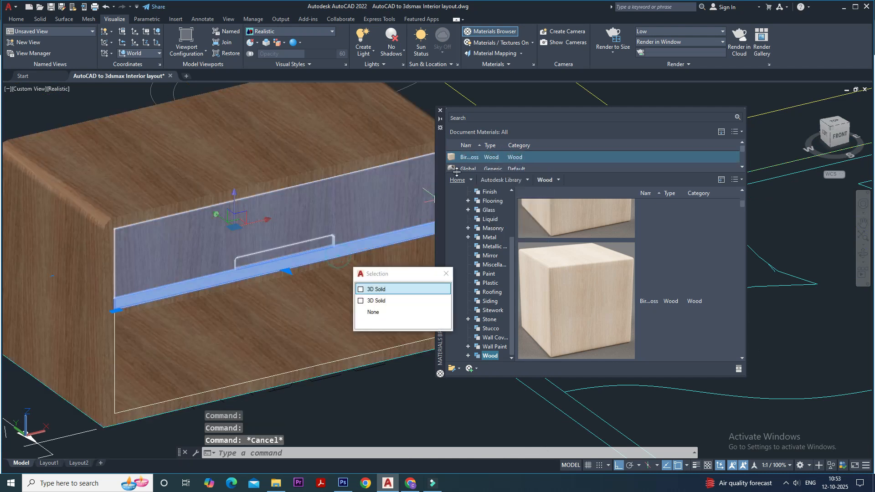
right_click(481, 158)
click(502, 160)
key(Escape)
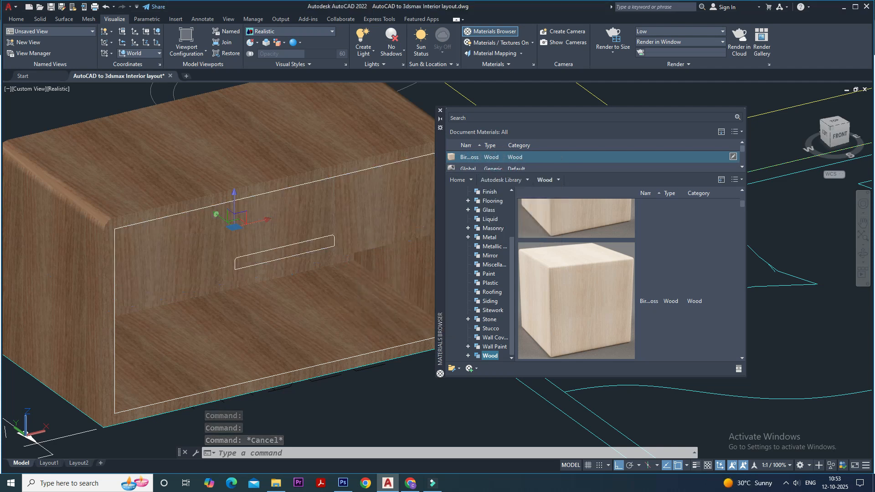
scroll(364, 350, down, 2)
mouse_move(357, 393)
shift+middle_down()
mouse_move(353, 364)
mouse_move(358, 394)
shift+middle_up()
click(382, 280)
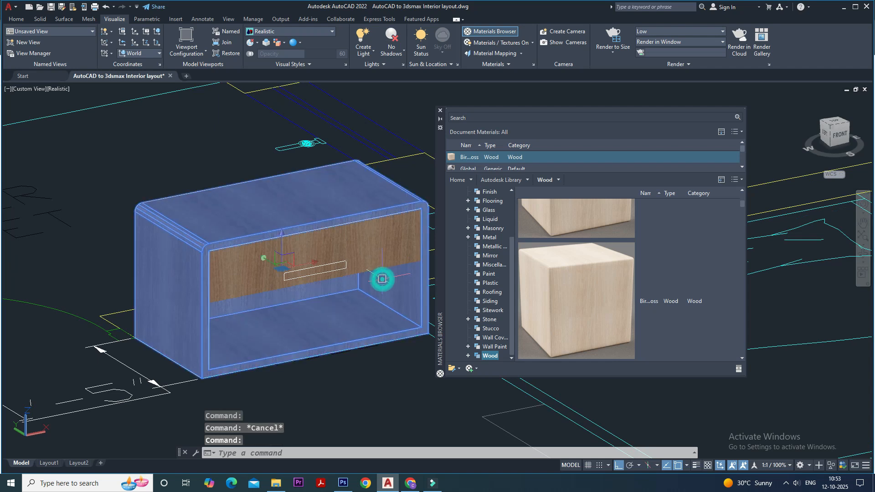
key(Escape)
scroll(367, 260, up, 3)
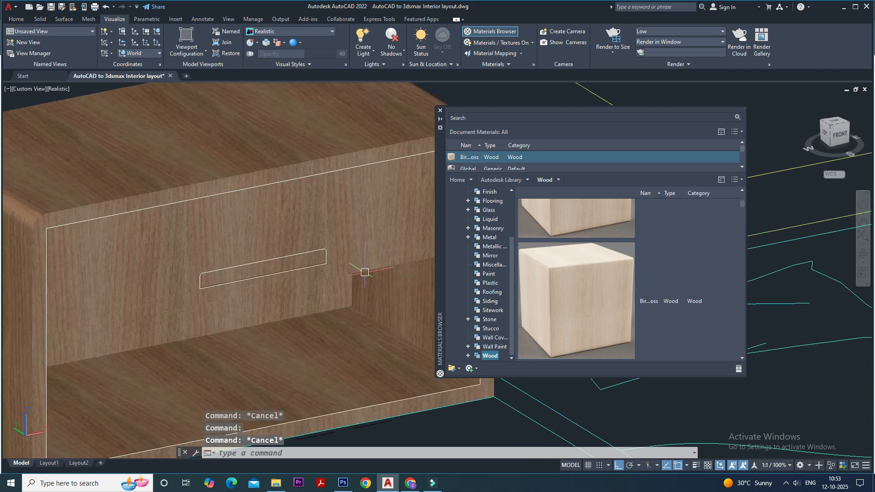
scroll(365, 269, down, 4)
Browse the library's wood materials and add the yellowish birch to the document materials
scroll(554, 289, down, 2)
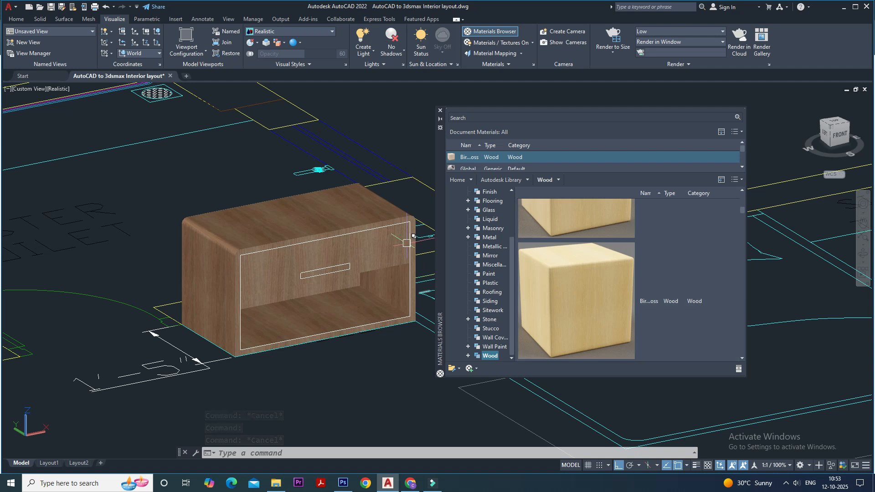
click(372, 212)
scroll(647, 263, up, 1)
scroll(689, 261, down, 3)
scroll(656, 300, down, 3)
scroll(655, 301, down, 2)
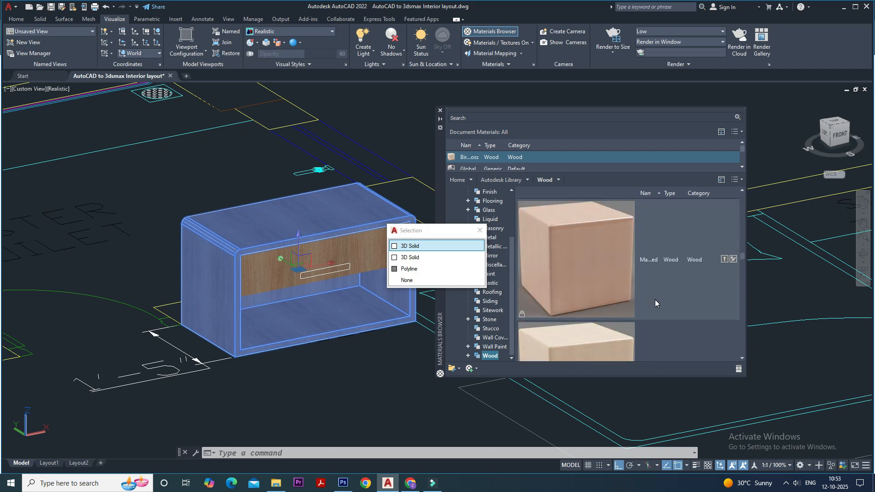
scroll(655, 303, up, 5)
scroll(655, 303, up, 1)
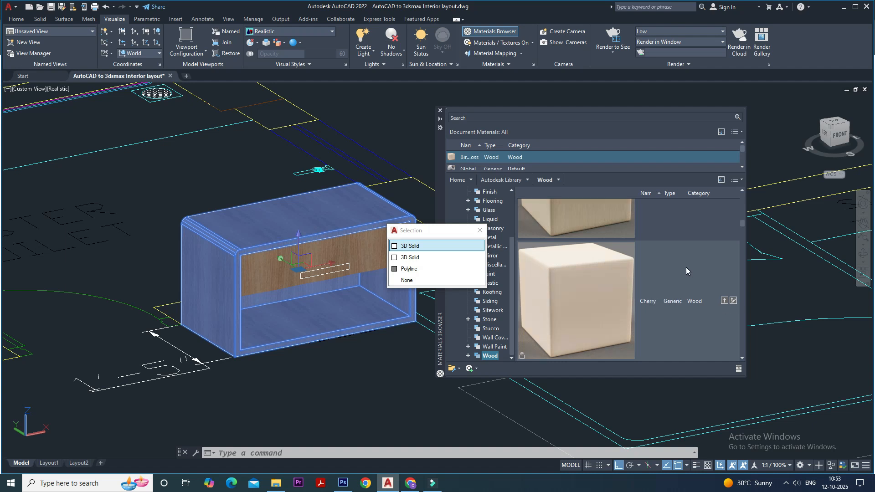
scroll(685, 267, up, 1)
scroll(686, 270, up, 1)
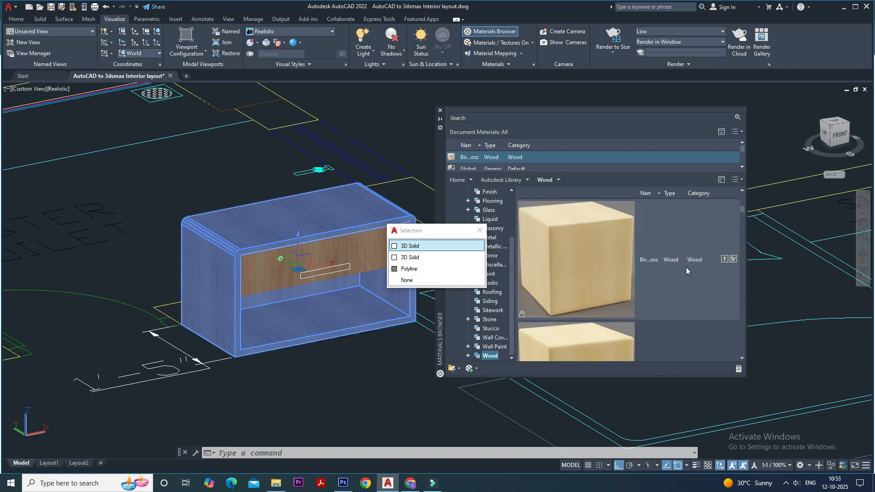
click(724, 260)
key(Escape)
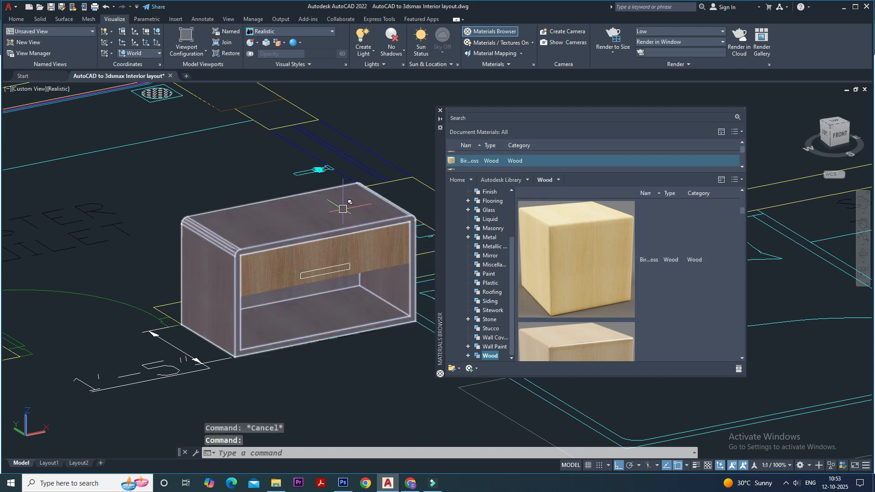
Select the table's body, drawer front and shelf panel and assign the yellowish birch material to them
scroll(343, 210, up, 5)
click(343, 210)
click(387, 261)
click(386, 340)
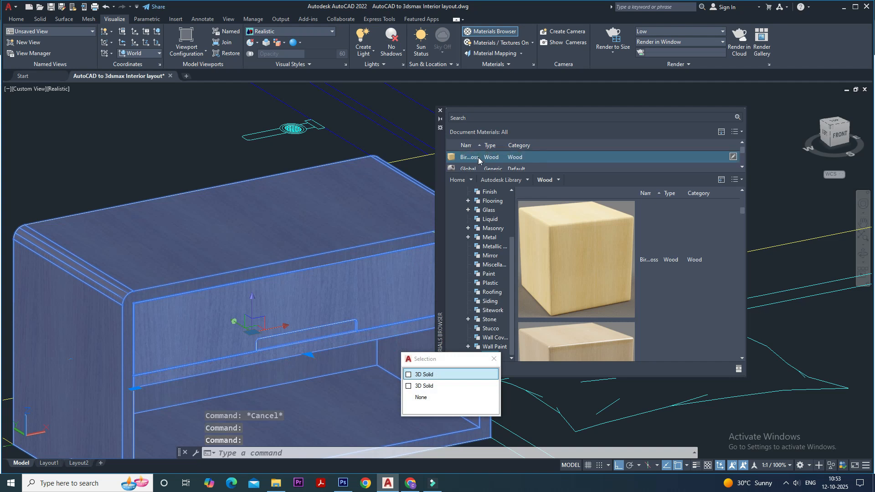
right_click(478, 159)
click(494, 160)
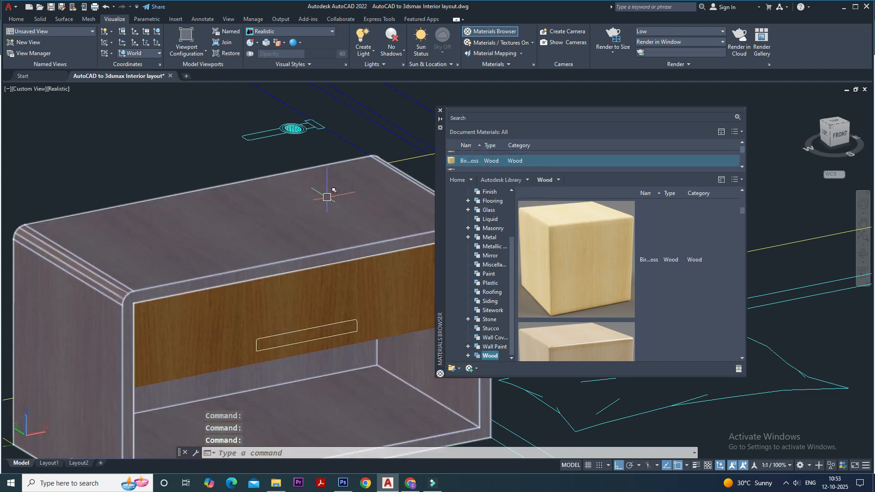
key(Escape)
Select the table's body alone and assign the pale birch document material to it again
shift+middle_drag(328, 196, 404, 287)
click(373, 238)
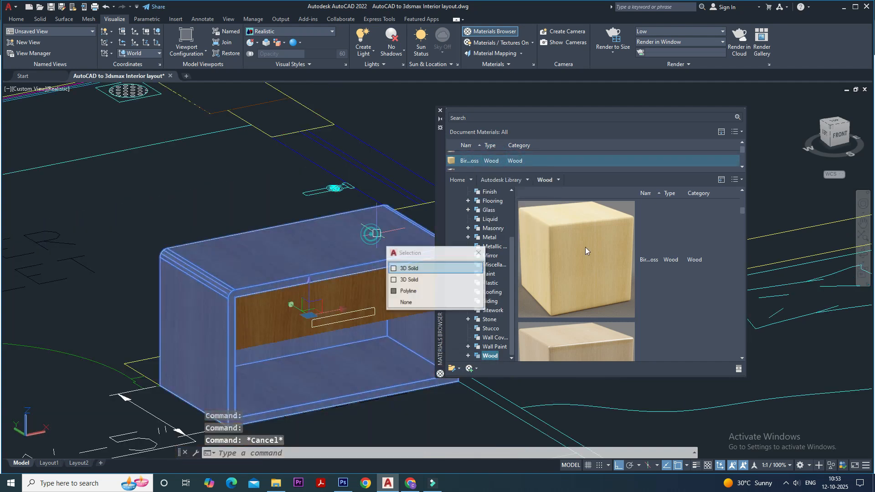
scroll(490, 165, down, 1)
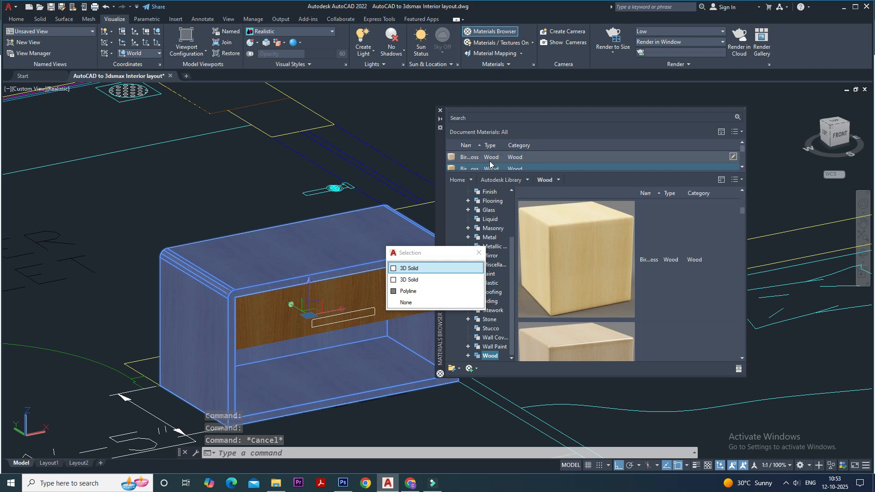
click(484, 159)
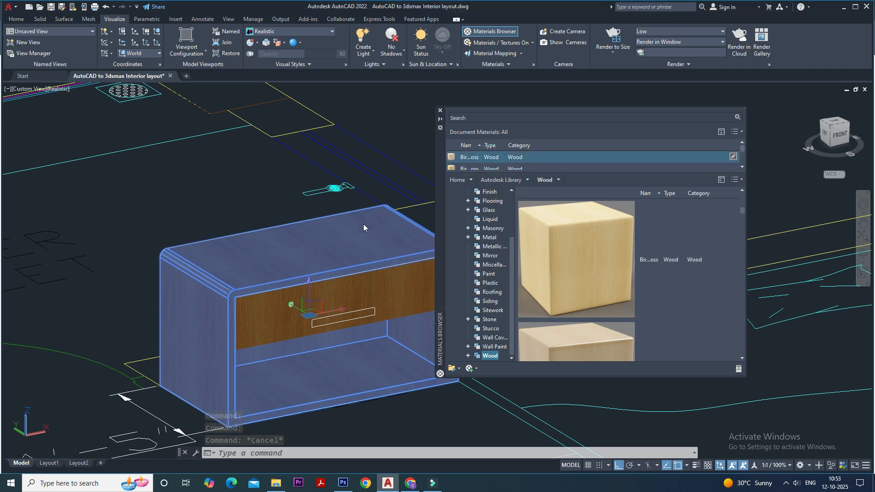
Apply the pale birch document material to the selected table body and clear the selection
right_click(477, 159)
click(502, 162)
key(Escape)
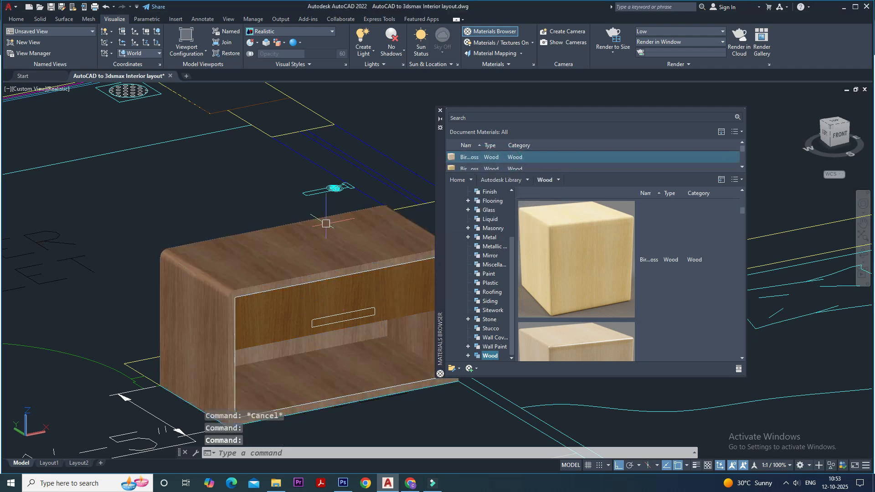
Select the table's body together with the drawer front and assign the pale birch document material to both
click(347, 243)
key(Escape)
click(300, 240)
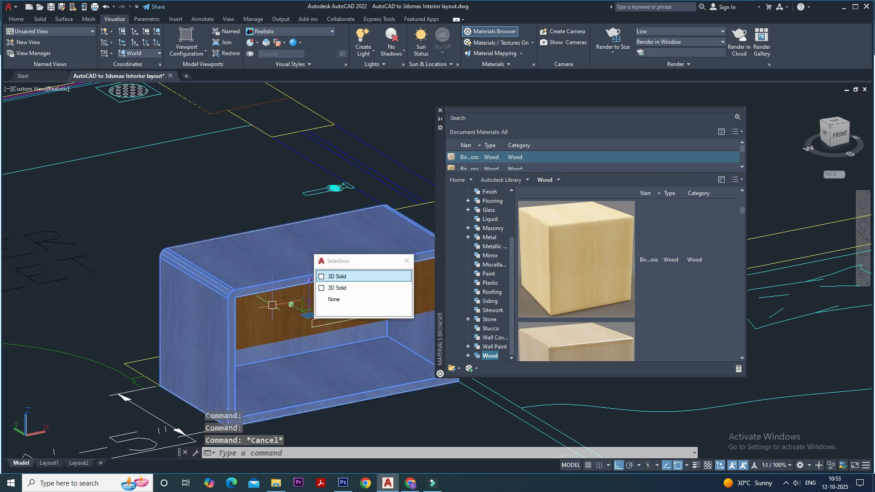
click(276, 337)
click(269, 340)
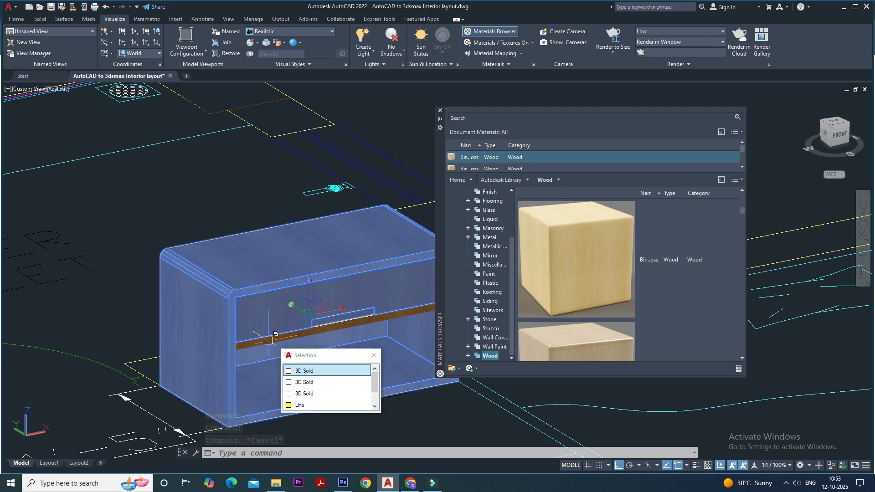
right_click(478, 159)
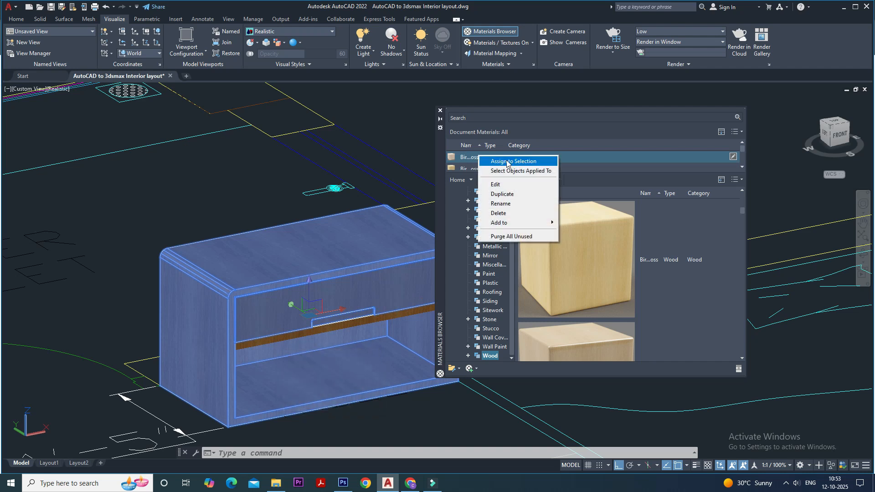
click(510, 166)
key(Escape)
Look through the library's remaining wood materials for another finish for the table
scroll(294, 303, down, 3)
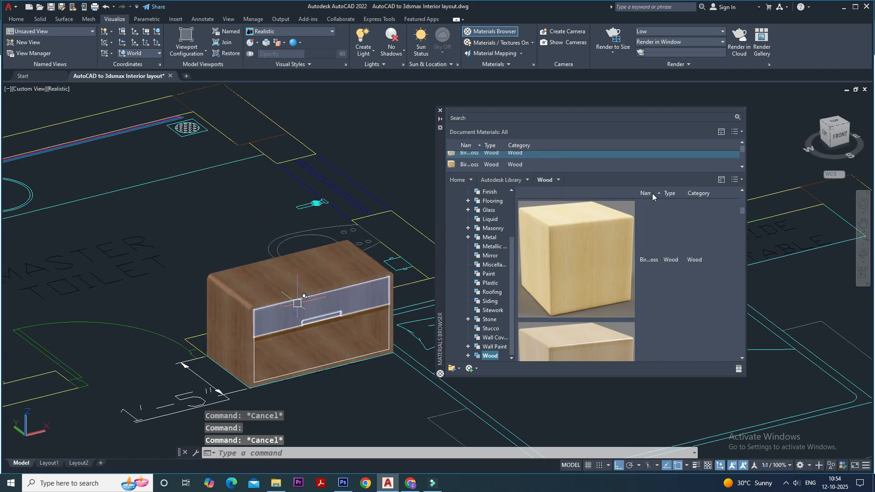
scroll(617, 264, down, 3)
scroll(616, 267, down, 3)
scroll(616, 264, down, 5)
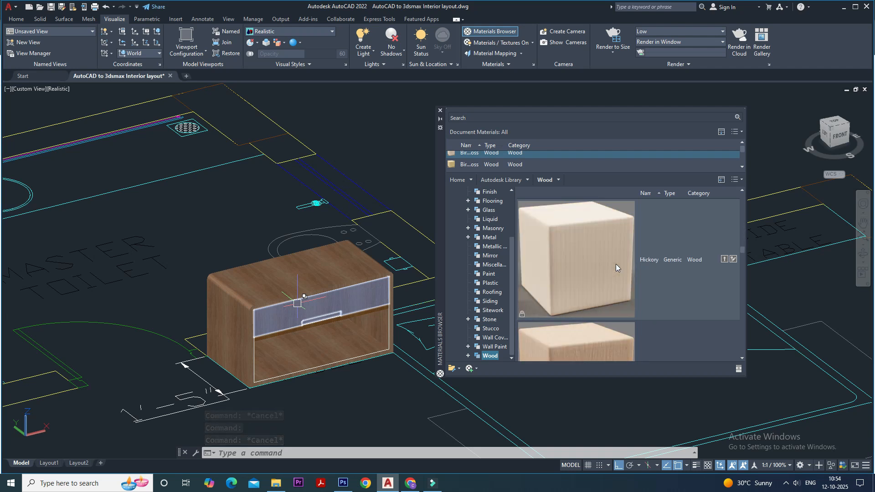
scroll(615, 263, down, 4)
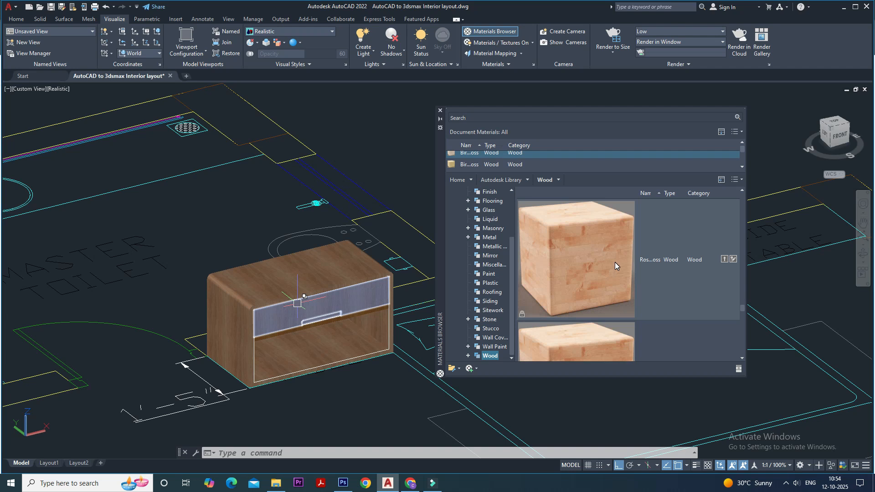
scroll(614, 262, down, 4)
scroll(614, 261, down, 3)
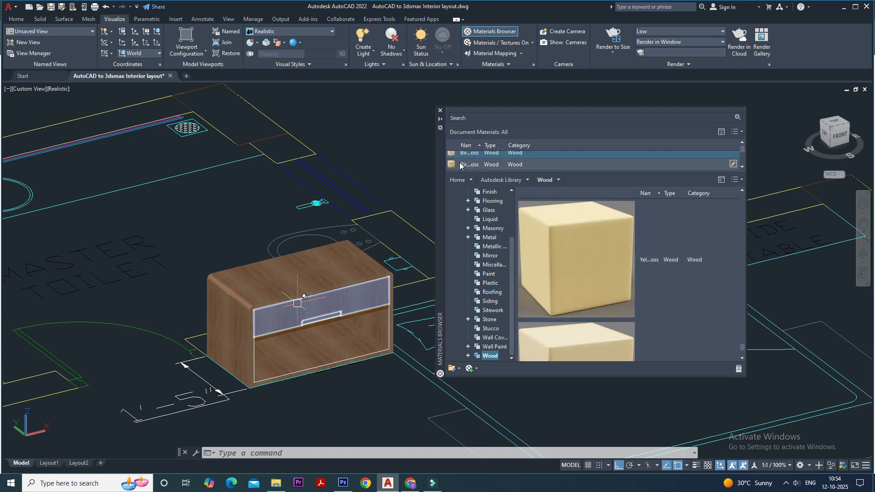
Assign the yellowish birch document material to the table's body
click(324, 280)
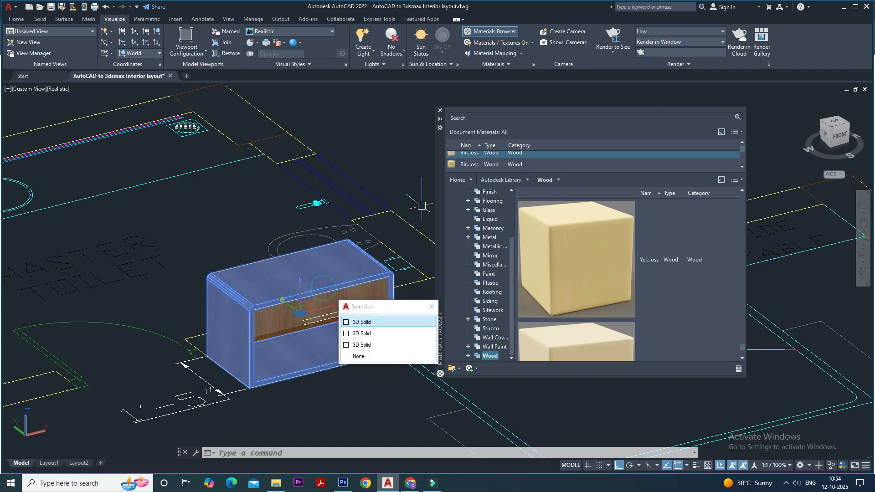
click(467, 162)
right_click(467, 163)
click(474, 167)
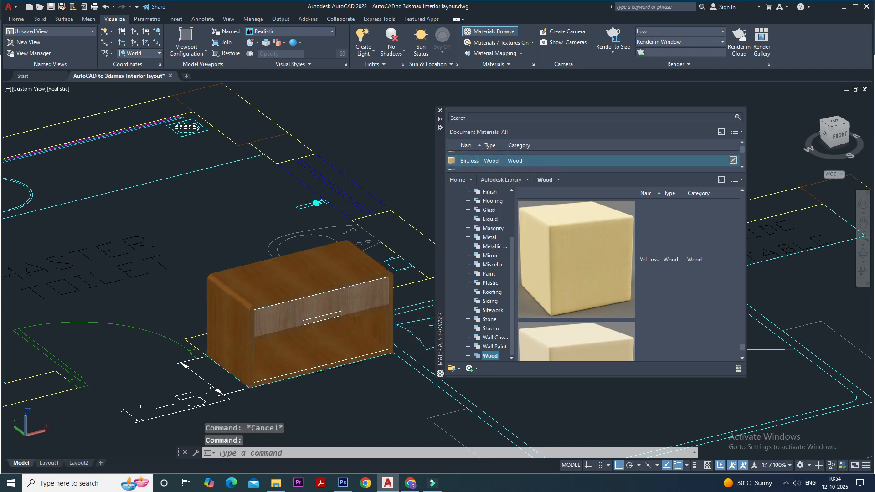
Assign the pale birch document material to the table's body and to the shelf panel below the drawer, and close the Materials Browser
click(341, 254)
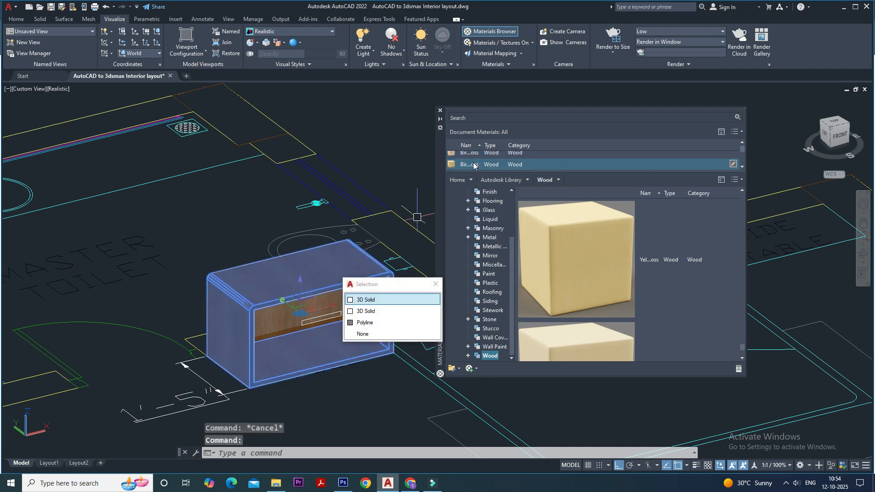
click(475, 159)
scroll(337, 299, up, 5)
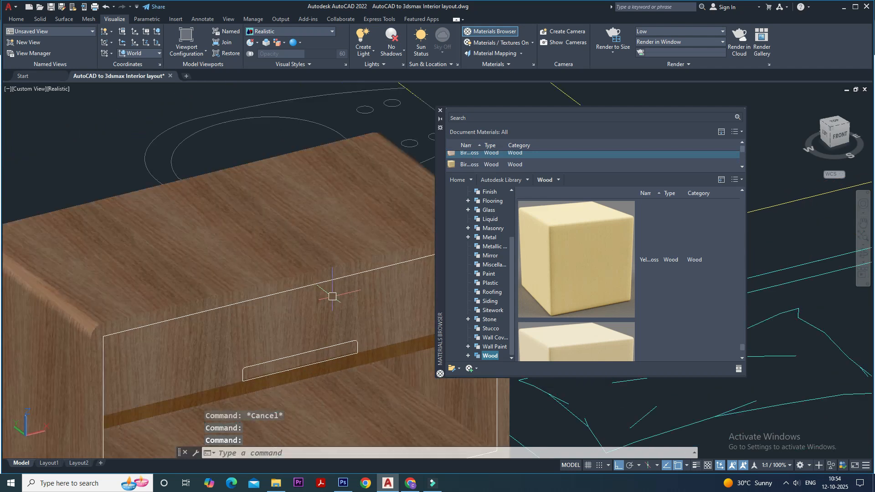
click(366, 352)
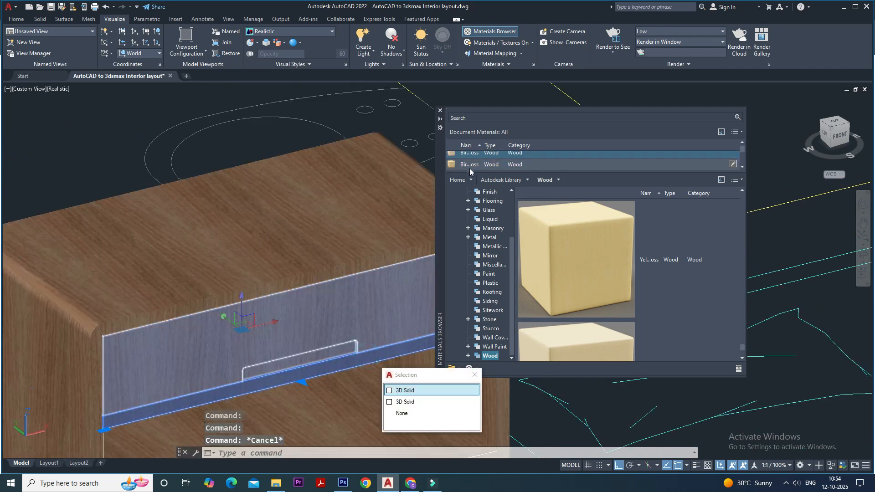
click(470, 157)
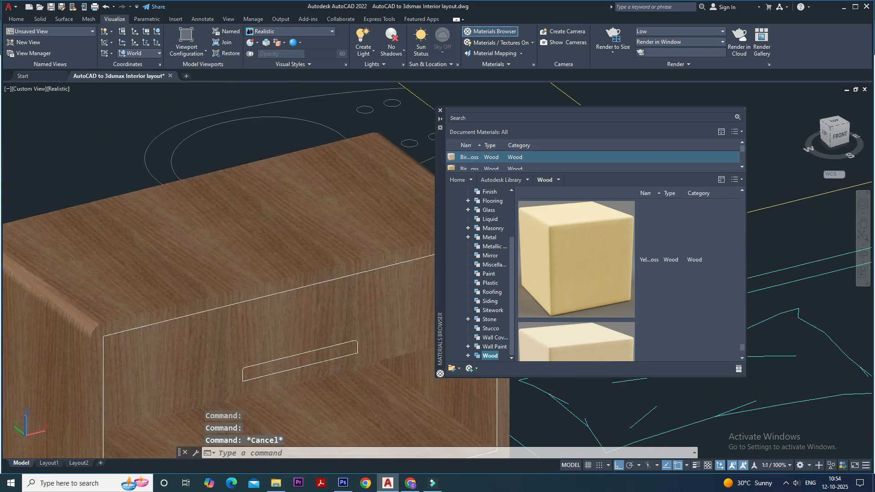
scroll(350, 198, down, 5)
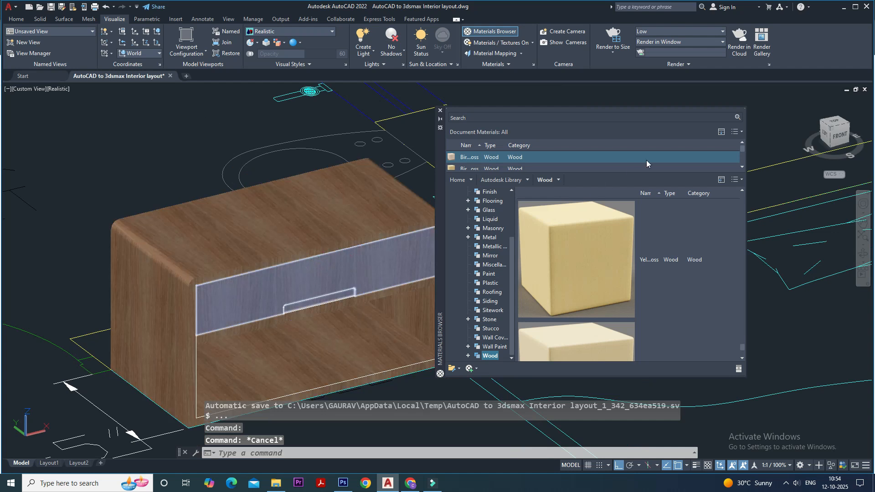
click(440, 110)
scroll(301, 182, down, 3)
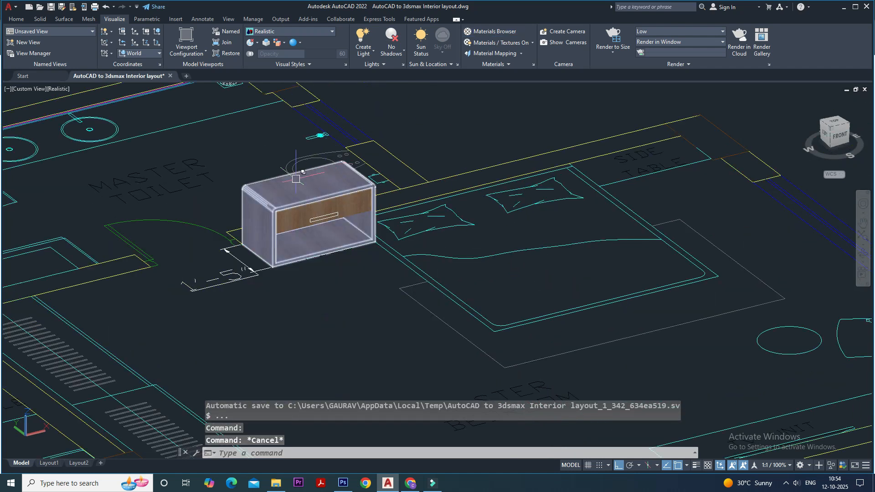
scroll(301, 180, up, 2)
click(294, 186)
click(284, 233)
scroll(285, 233, up, 2)
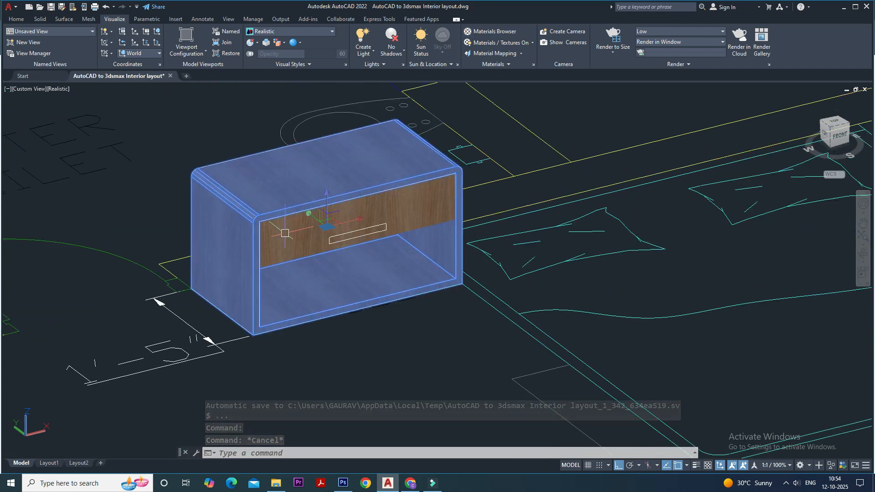
key(Escape)
scroll(290, 246, up, 3)
click(288, 237)
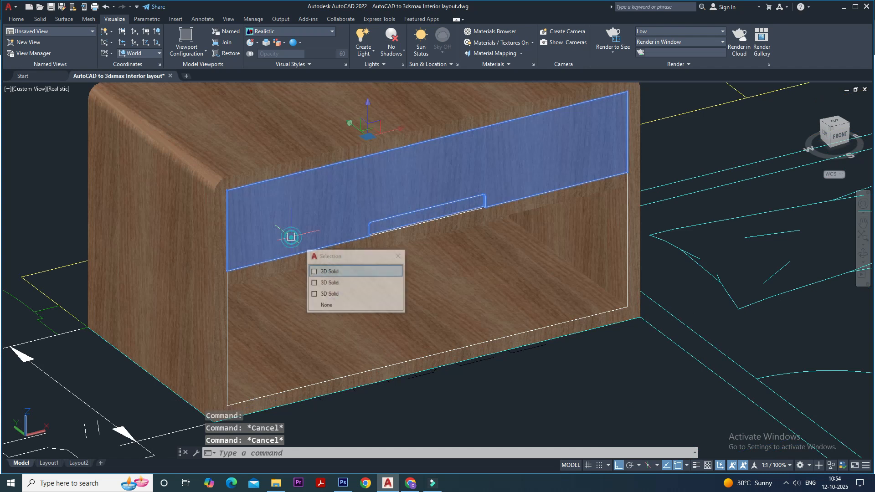
click(286, 162)
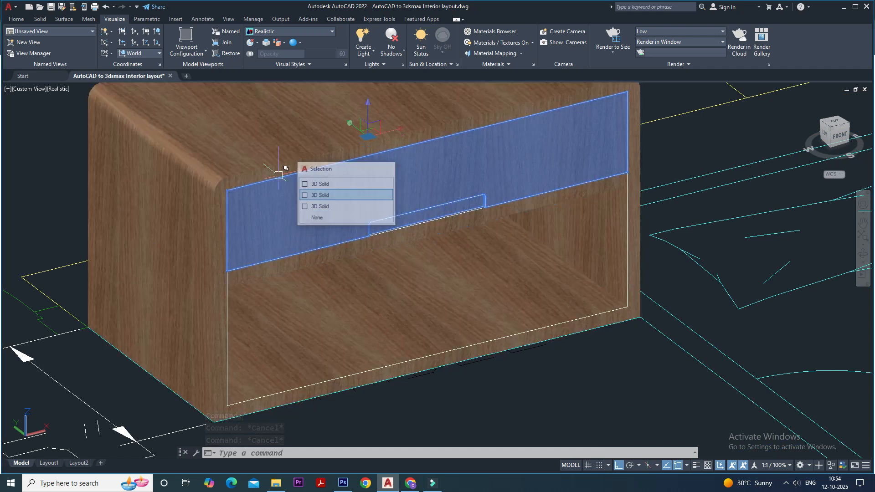
click(317, 196)
scroll(310, 212, down, 4)
click(201, 112)
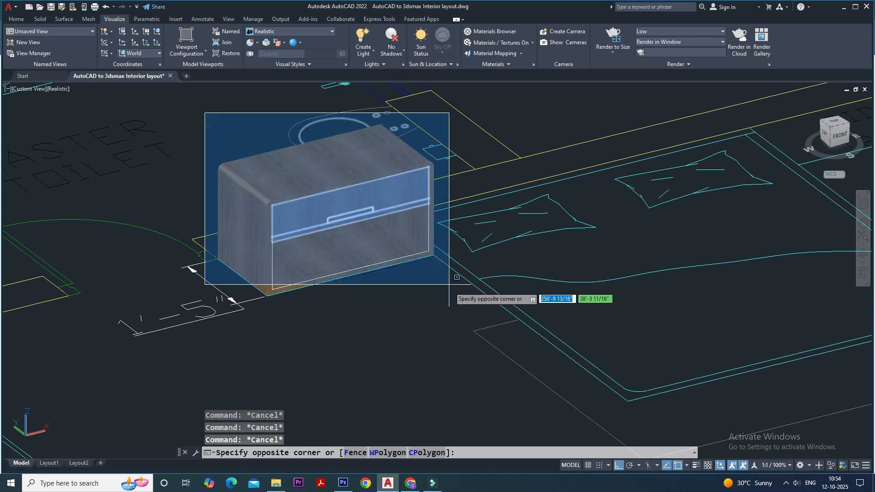
click(450, 299)
key(Escape)
Start a block from the table's body, drawer front and shelf panel, with its base point at the body's lower front-left corner
scroll(315, 182, up, 3)
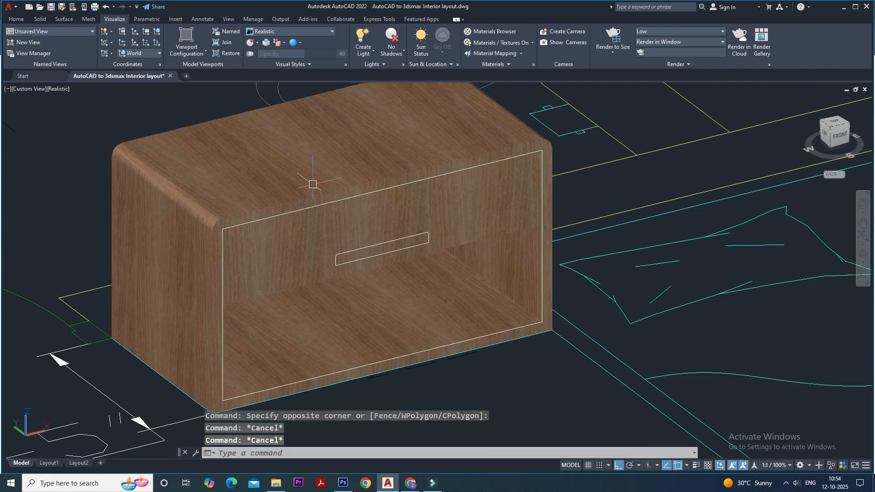
click(313, 186)
click(309, 245)
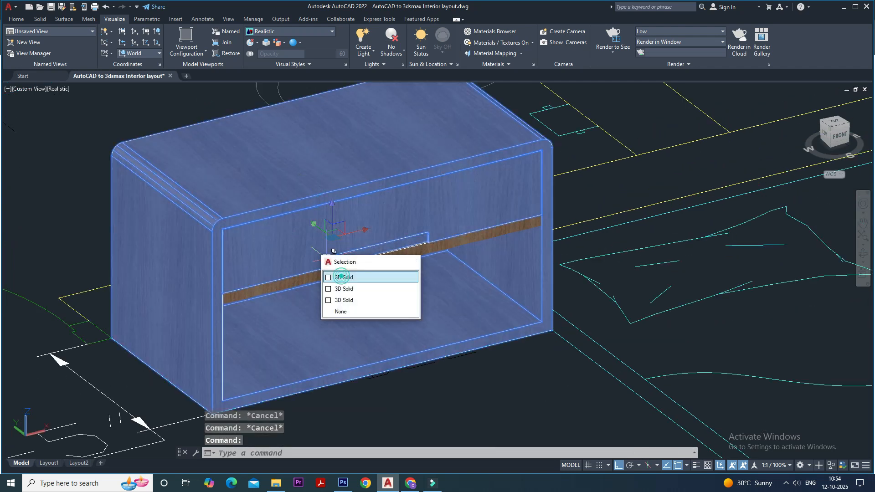
click(341, 276)
click(323, 276)
click(378, 307)
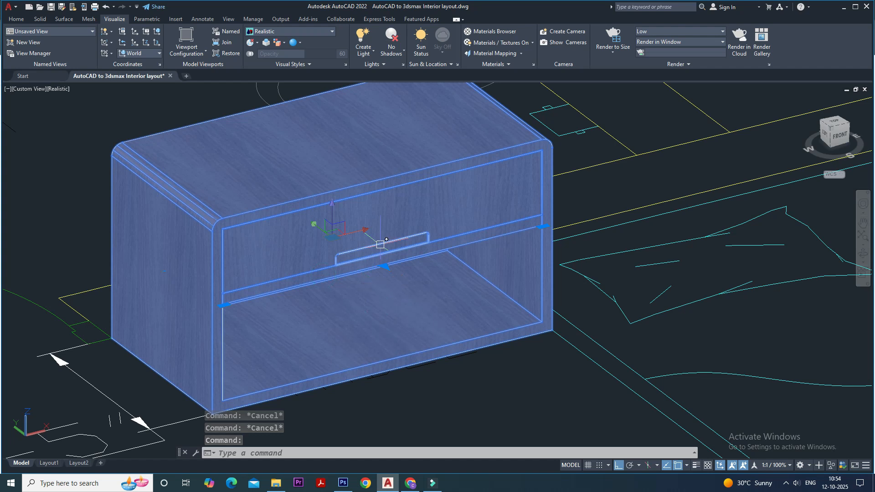
text(b)
key(Return)
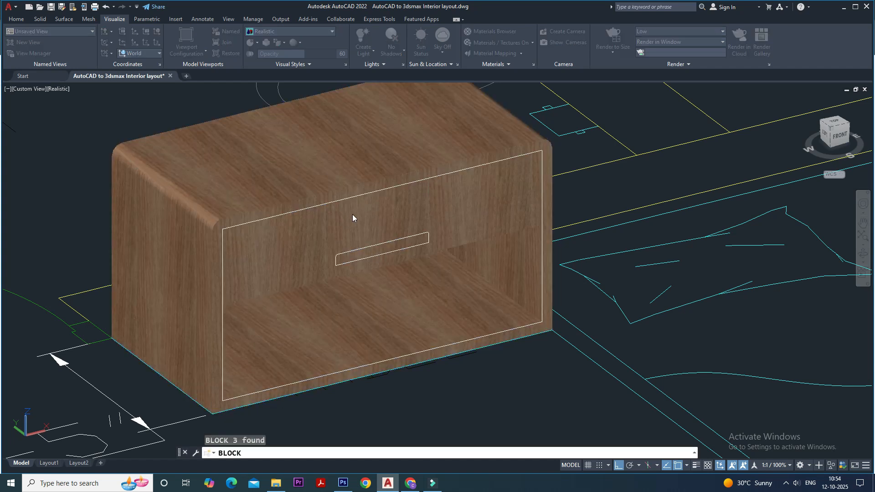
click(324, 208)
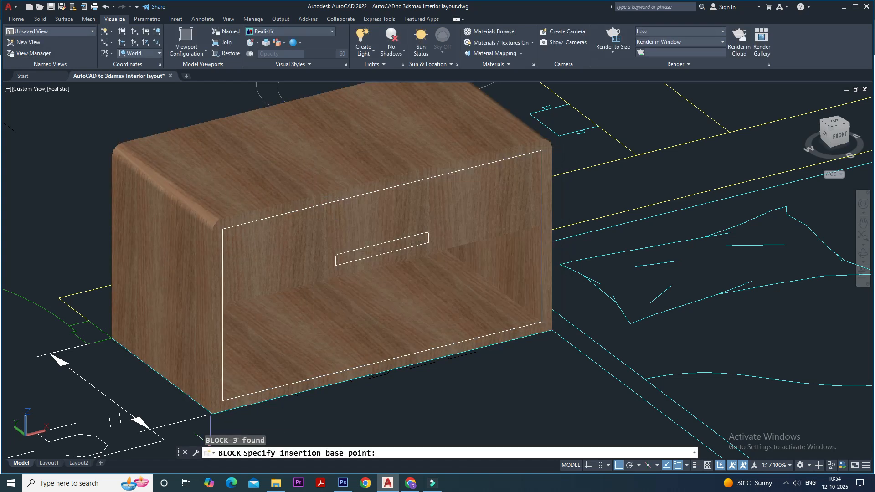
click(212, 414)
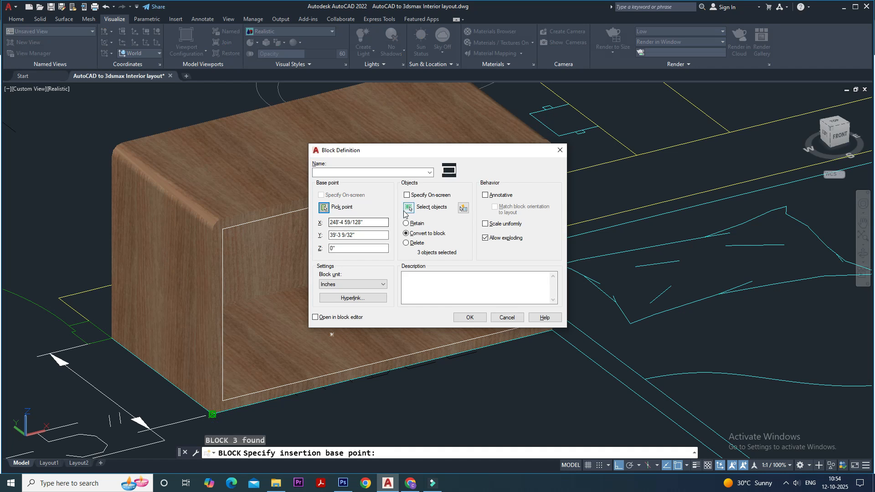
Reselect the drawer front, table body and shelf panel as the objects of the block definition
click(405, 209)
click(283, 180)
click(338, 228)
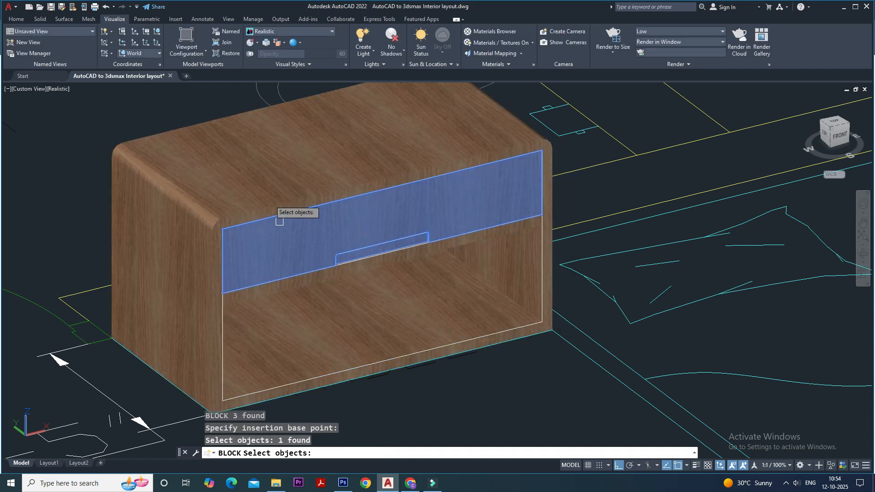
click(265, 195)
click(303, 228)
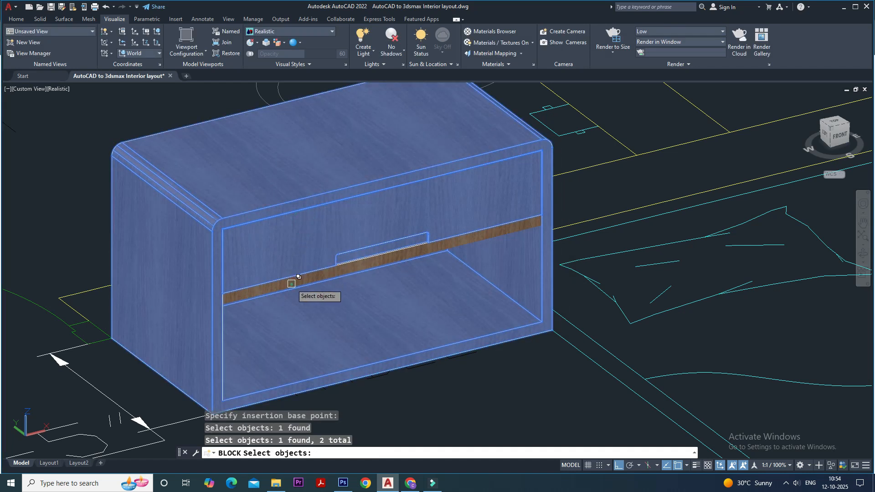
click(291, 284)
click(325, 330)
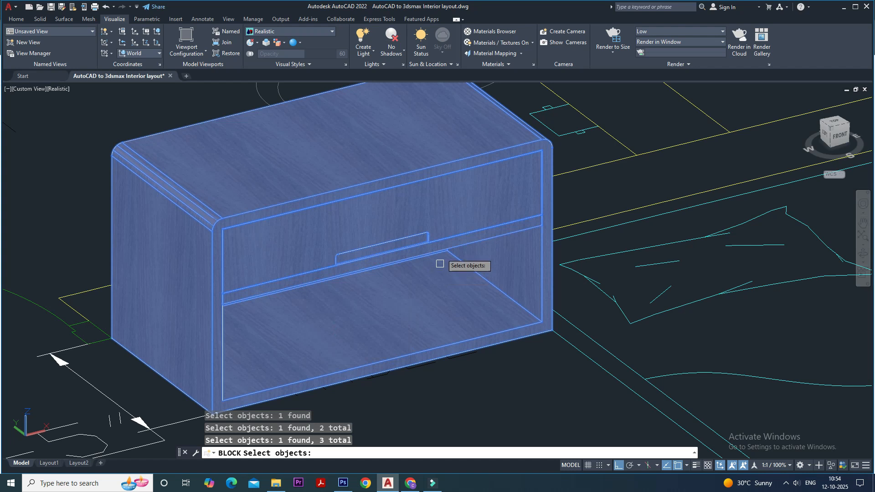
key(Return)
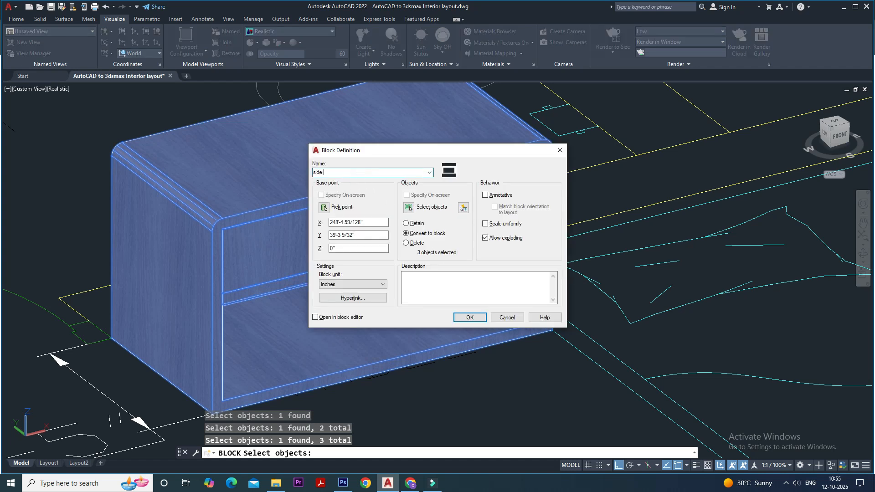
Name the block after the side table, create it, and check that the whole table selects as one object
text(e)
key(Return)
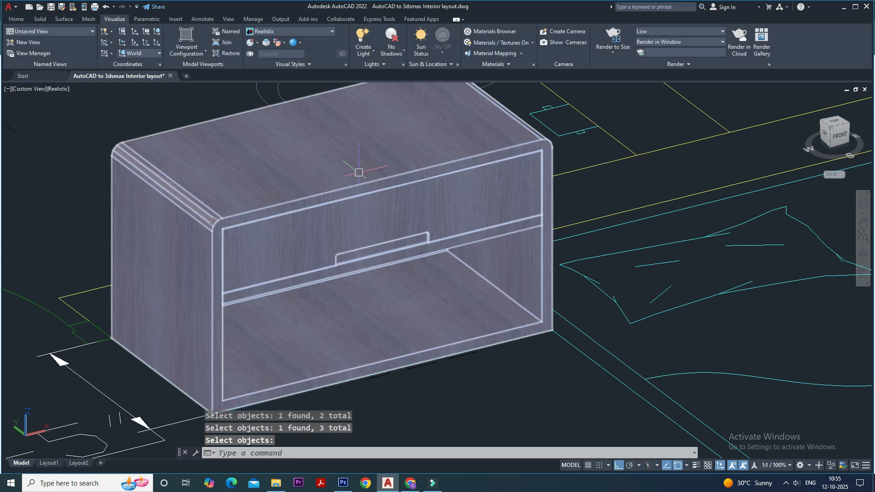
scroll(360, 255, down, 4)
click(347, 244)
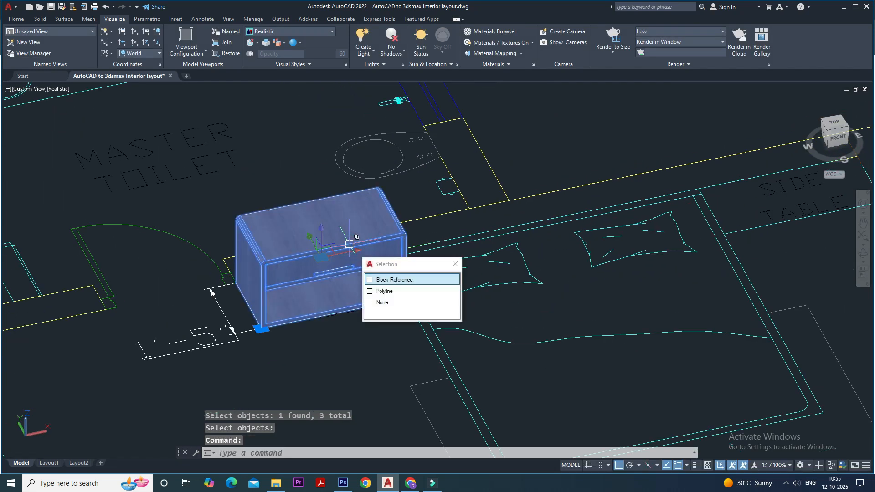
middle_drag(349, 243, 278, 222)
key(Escape)
key(Escape)
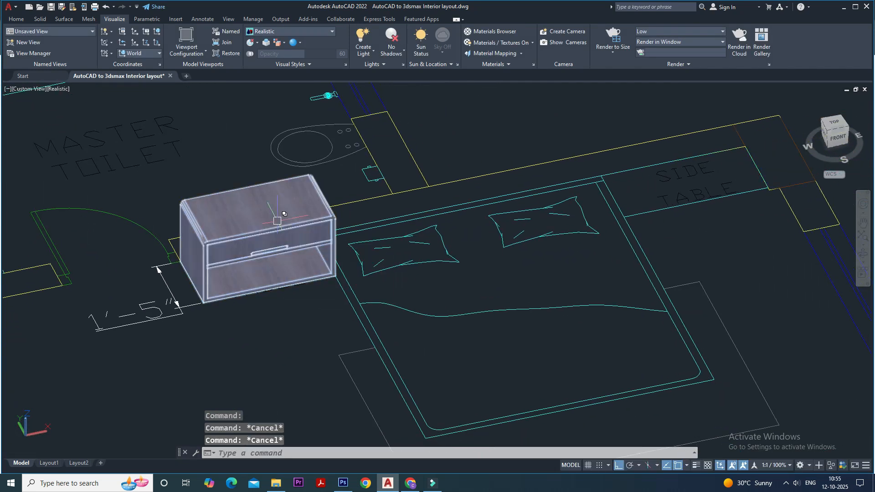
Copy the side table block from its lower front-left corner to the matching corner of the side table outline across the bed
text(o)
key(Return)
click(278, 224)
click(320, 250)
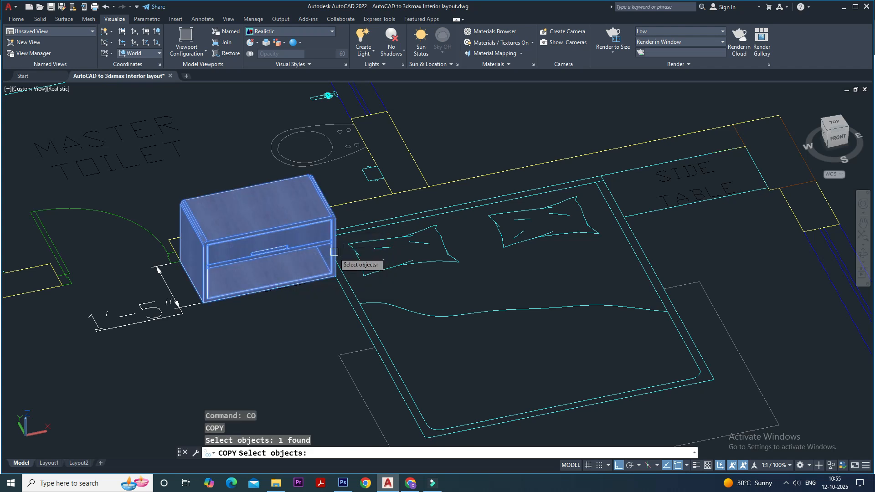
click(257, 219)
key(Return)
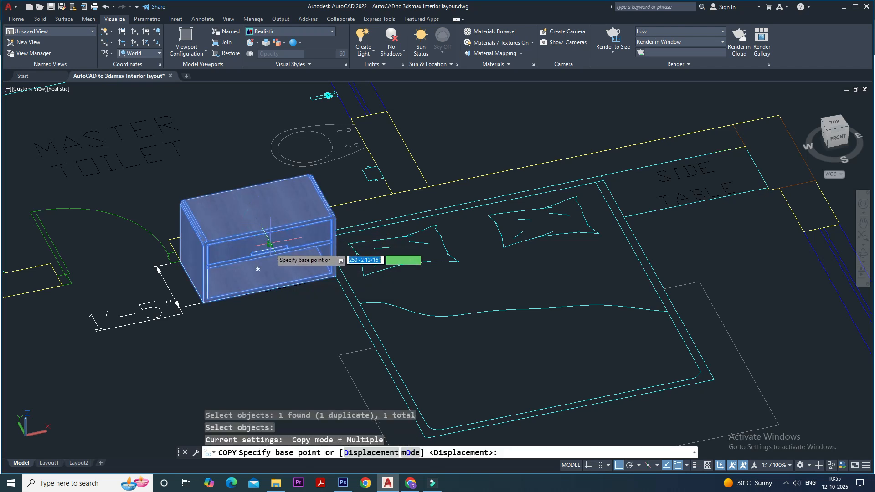
click(203, 302)
click(630, 210)
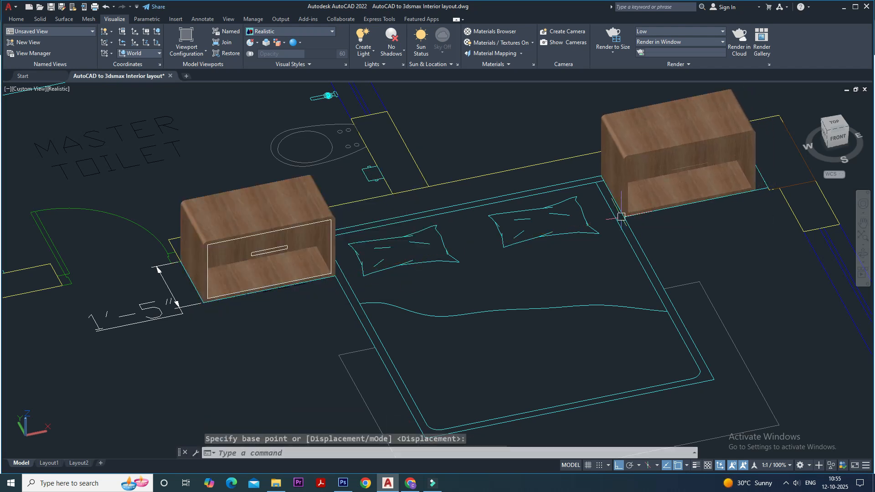
key(Escape)
shift+middle_drag(524, 212, 540, 216)
key(Escape)
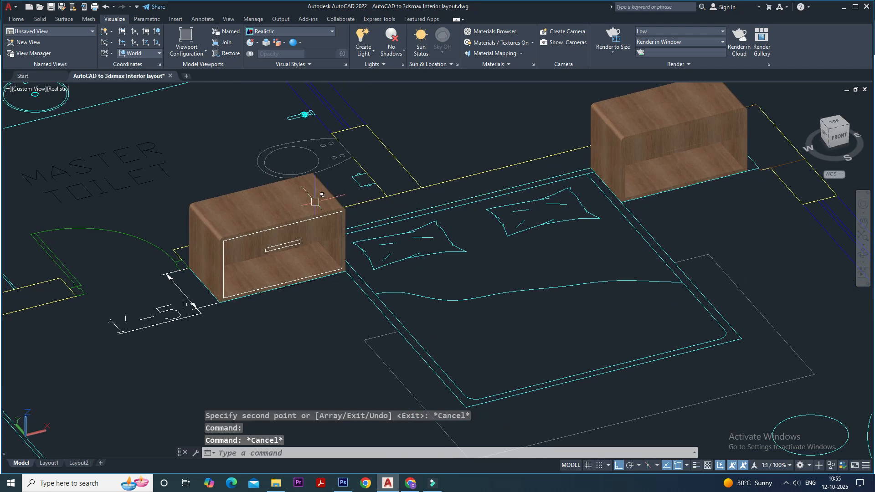
scroll(299, 209, up, 4)
scroll(472, 219, down, 1)
key(Escape)
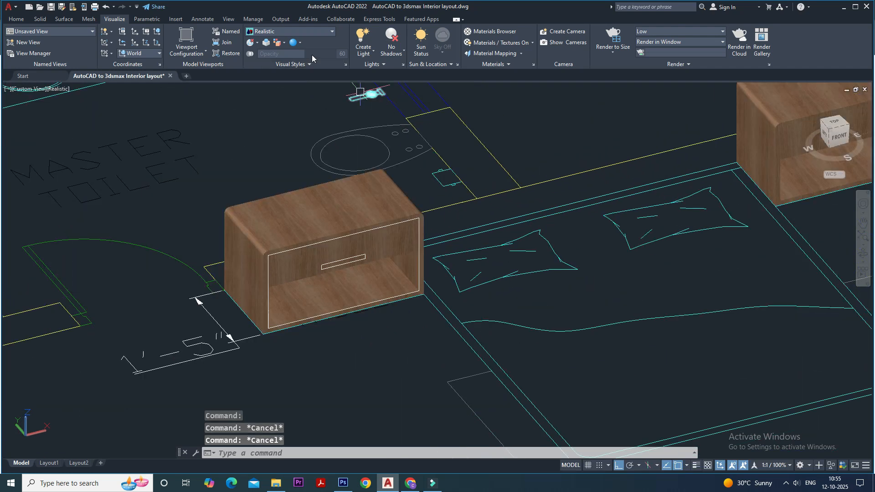
double_click(290, 248)
key(Escape)
key(Escape)
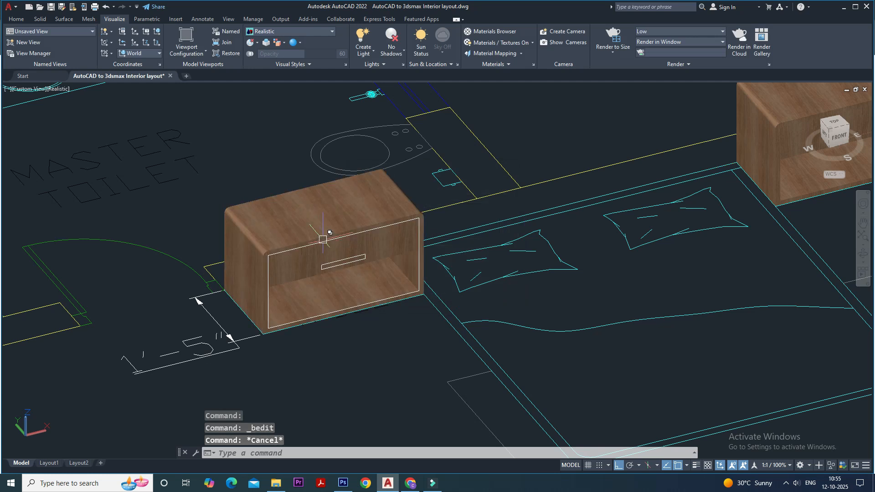
Switch the visual style to Conceptual to check the drawer fronts on both side tables
text(vs)
key(Return)
text(c)
key(Return)
scroll(323, 239, down, 2)
key(Escape)
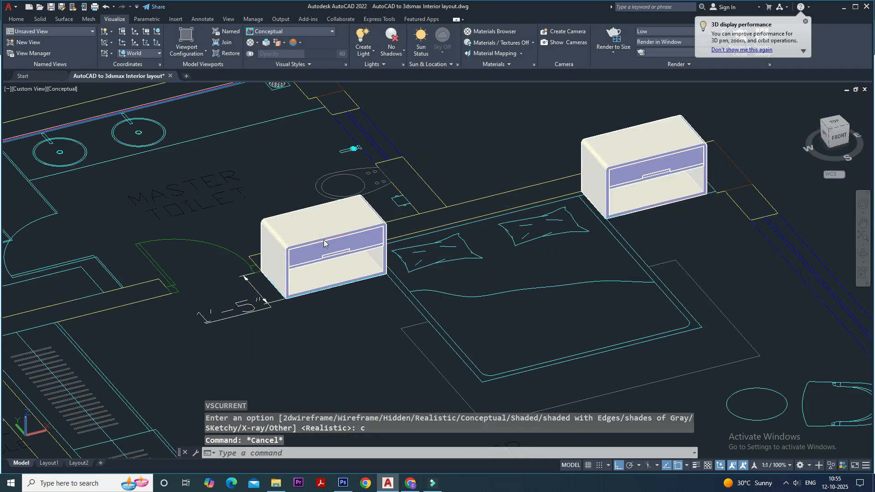
Set the visual style back to Realistic and inspect the wood material on both side tables
text(vs)
key(Return)
text(r)
key(Return)
middle_drag(440, 222, 426, 242)
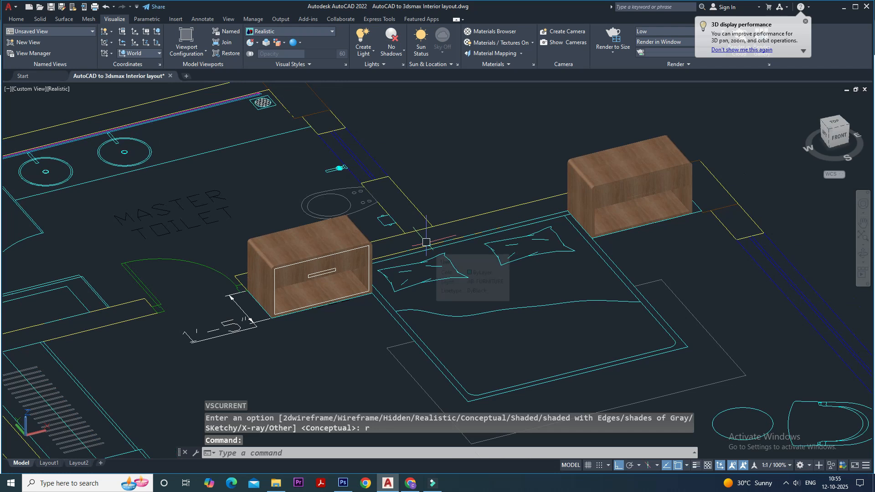
scroll(650, 182, up, 5)
scroll(650, 182, down, 4)
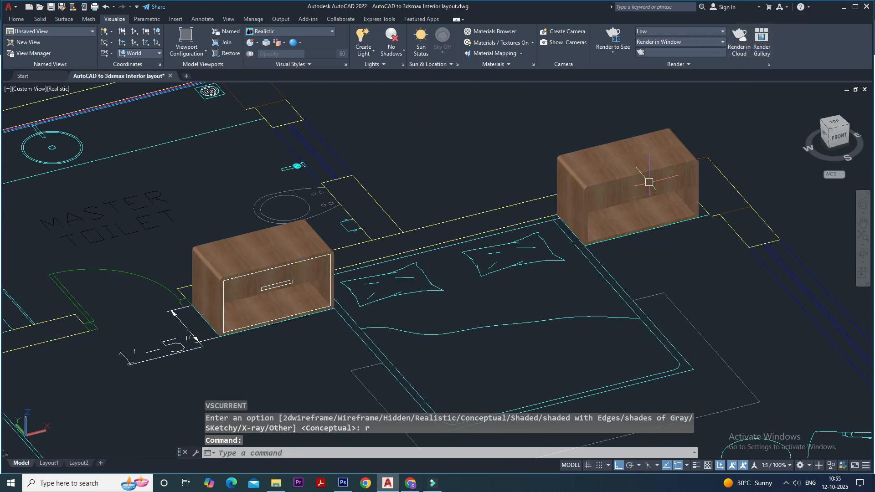
scroll(502, 258, down, 1)
key(Escape)
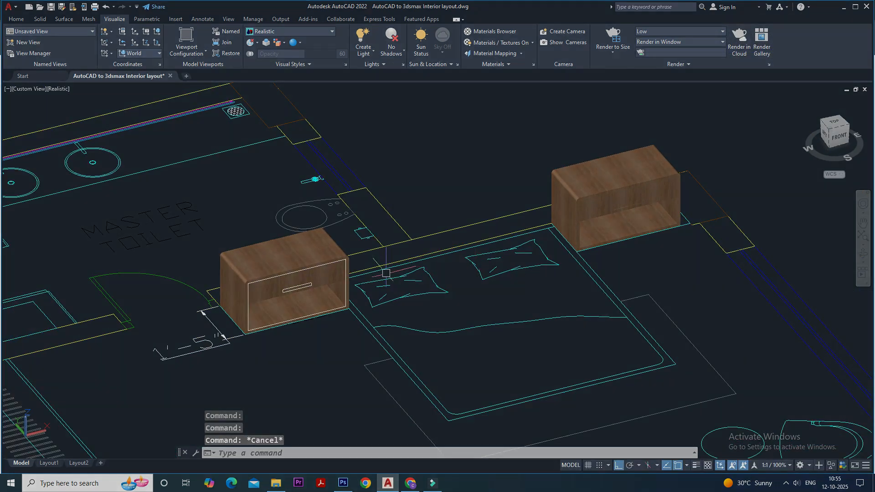